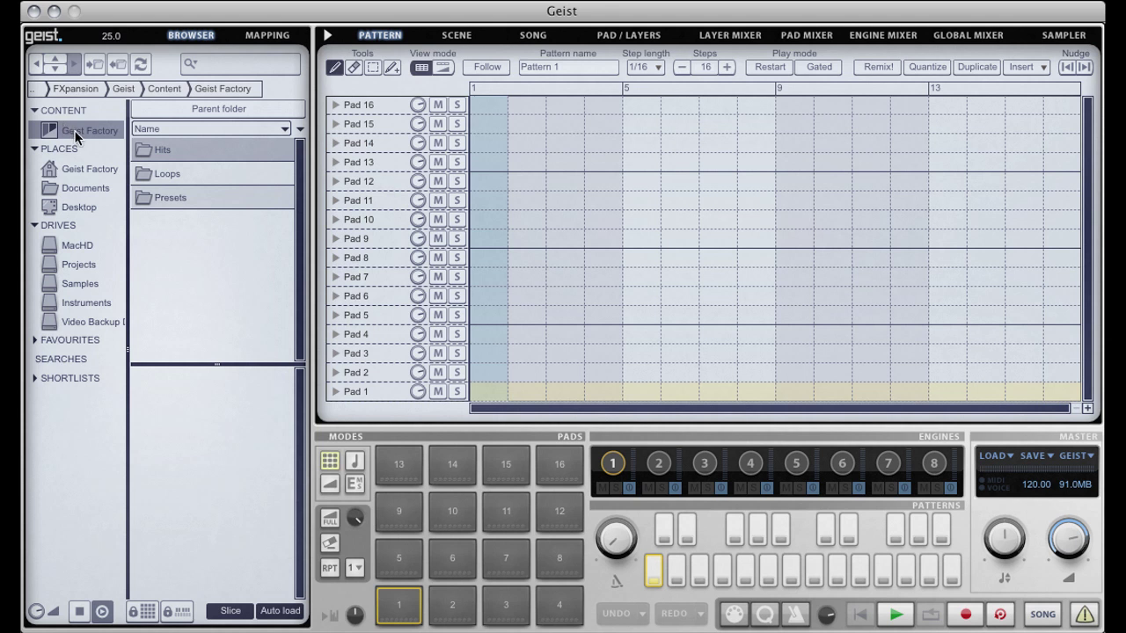
# Load the FXpansion Studio Kit from the Presets > Engines > Rozzer folder in the Browser.
pyautogui.doubleClick(177, 200)
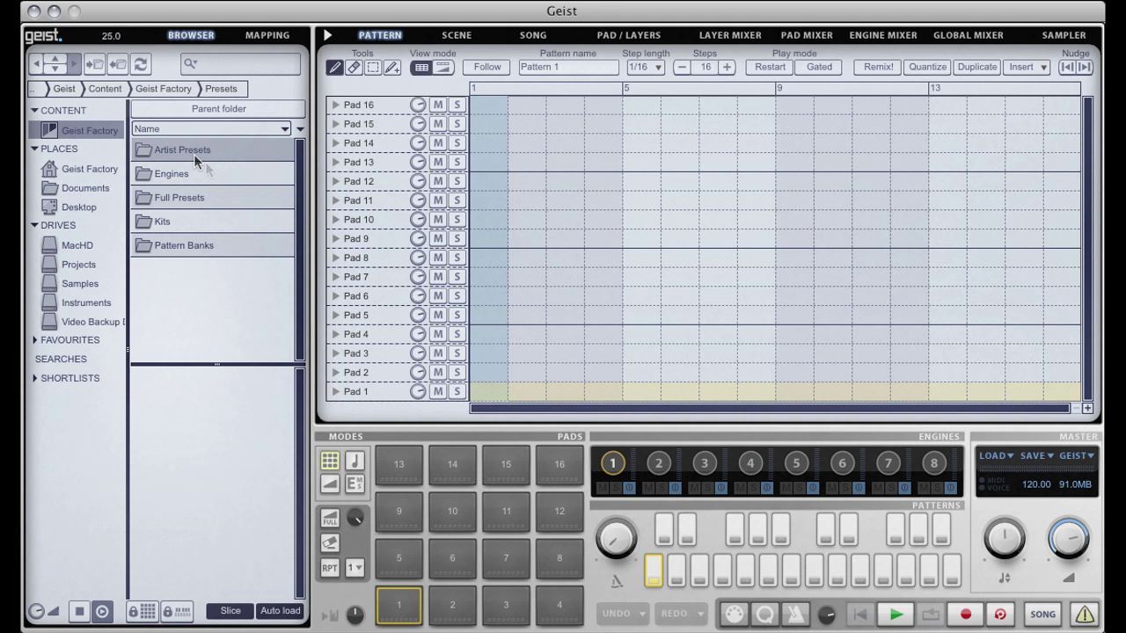
pyautogui.doubleClick(176, 172)
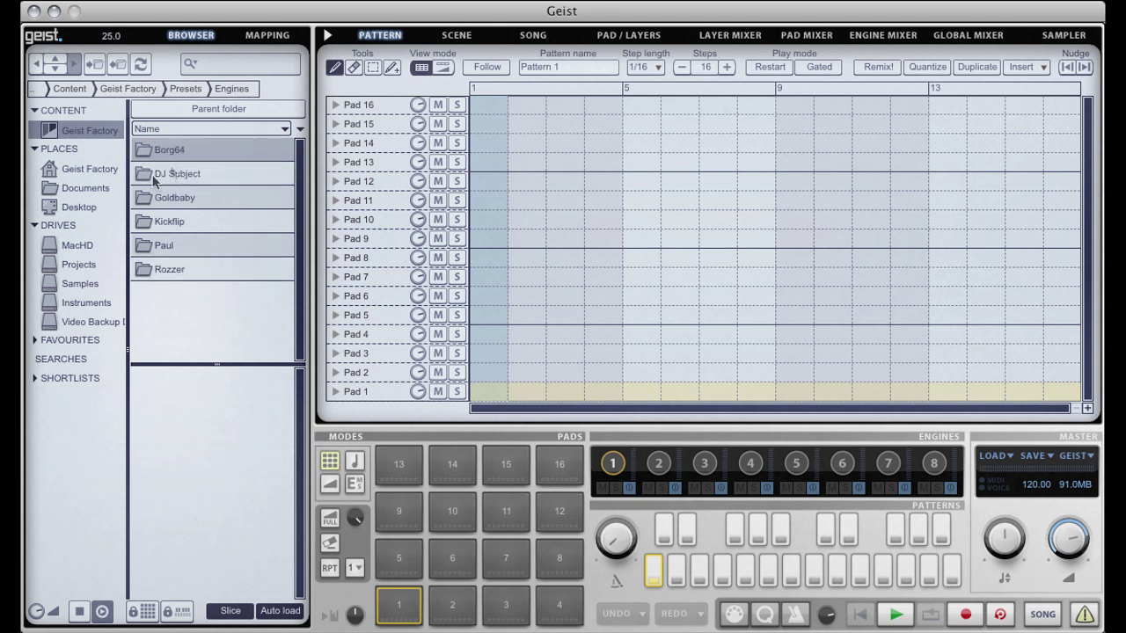
pyautogui.doubleClick(174, 270)
pyautogui.doubleClick(201, 296)
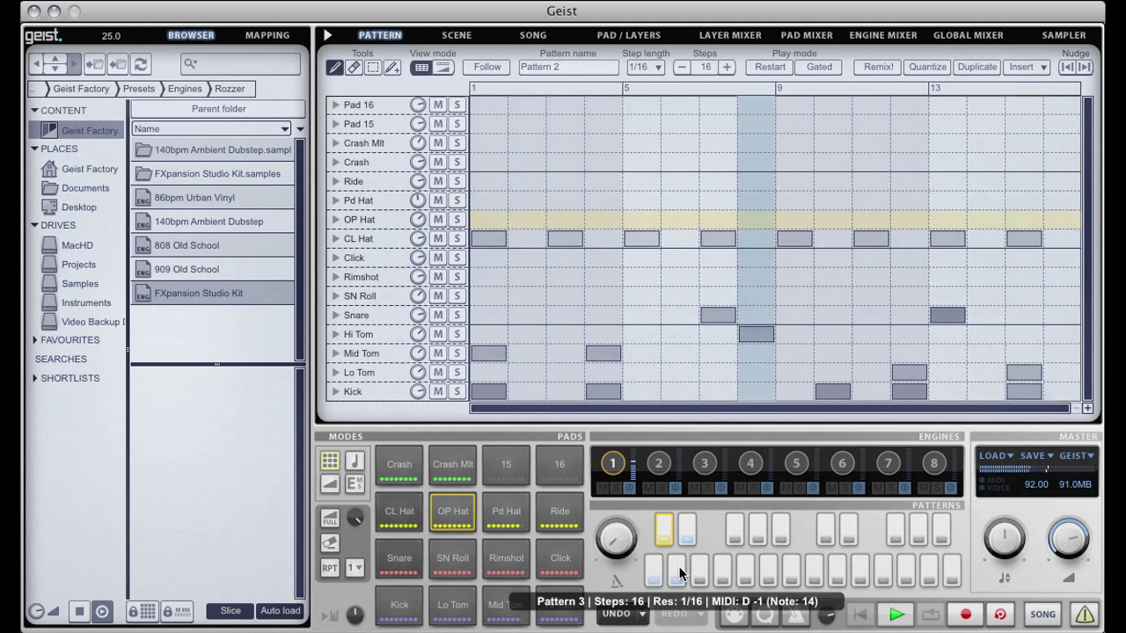
# Audition Pattern 3 and Pattern 4, ending on the empty Pattern 5.
pyautogui.click(677, 570)
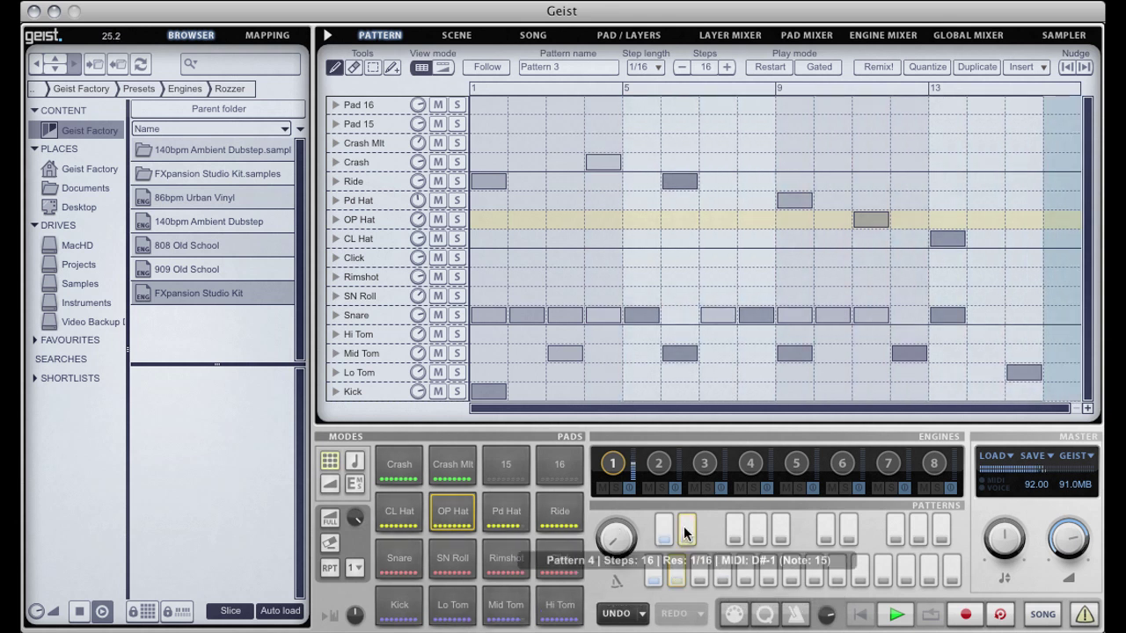
pyautogui.click(686, 531)
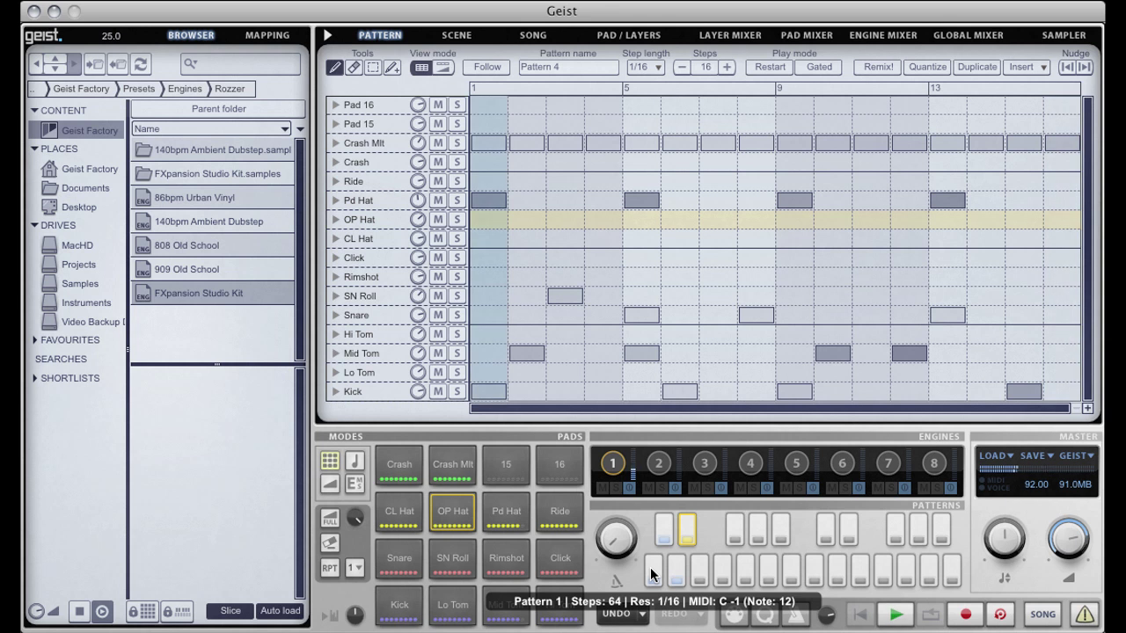
pyautogui.click(704, 569)
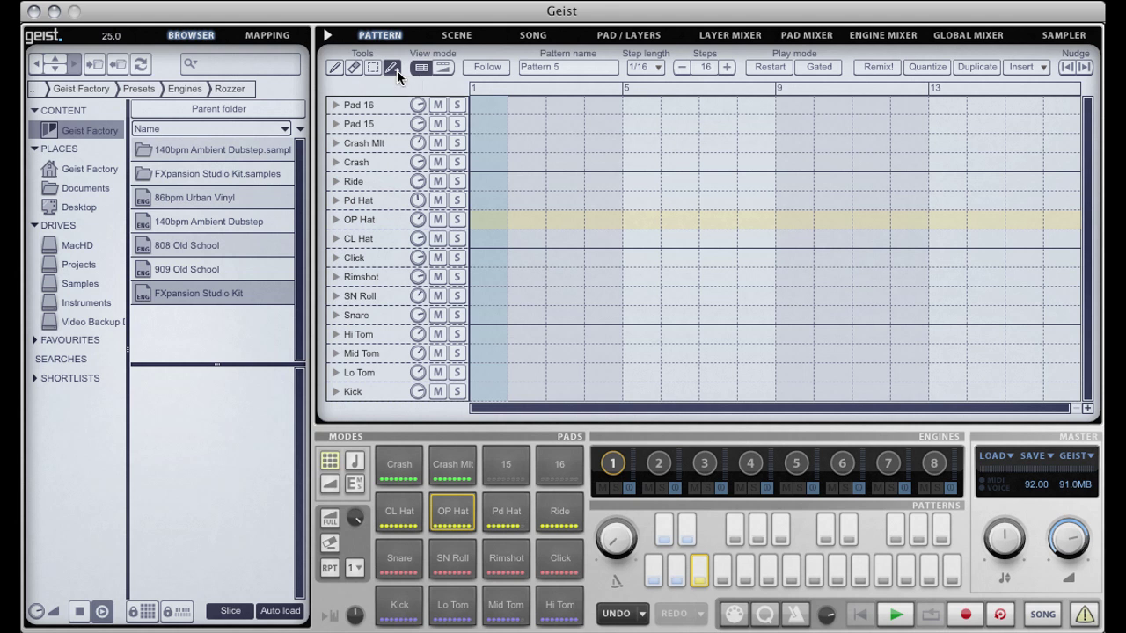
# With the Multi tool, paint OP Hat steps 2–8, erase 4–6, and drag two steps into the Click row.
pyautogui.click(393, 69)
pyautogui.moveTo(529, 227); pyautogui.dragTo(750, 225)
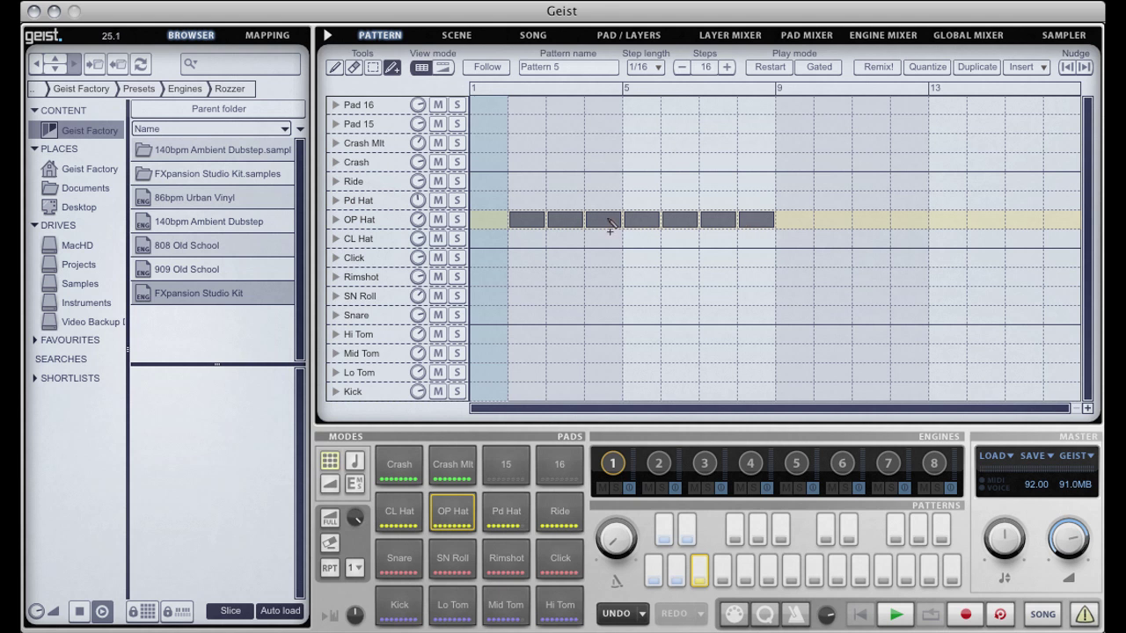
pyautogui.moveTo(609, 224); pyautogui.dragTo(686, 234)
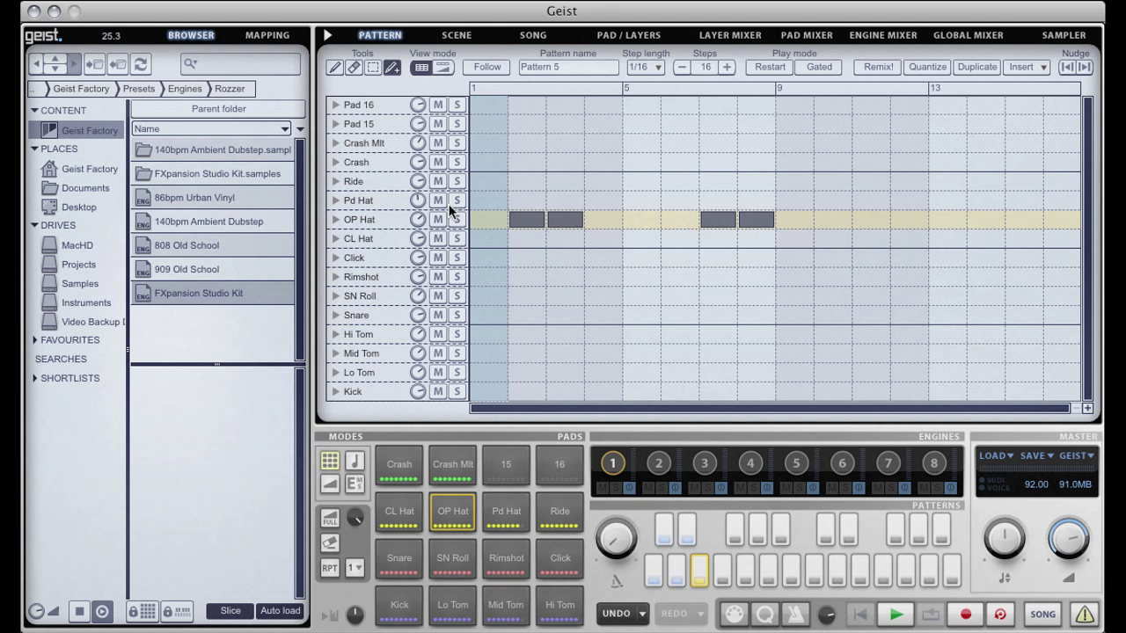
pyautogui.moveTo(483, 178); pyautogui.dragTo(615, 278)
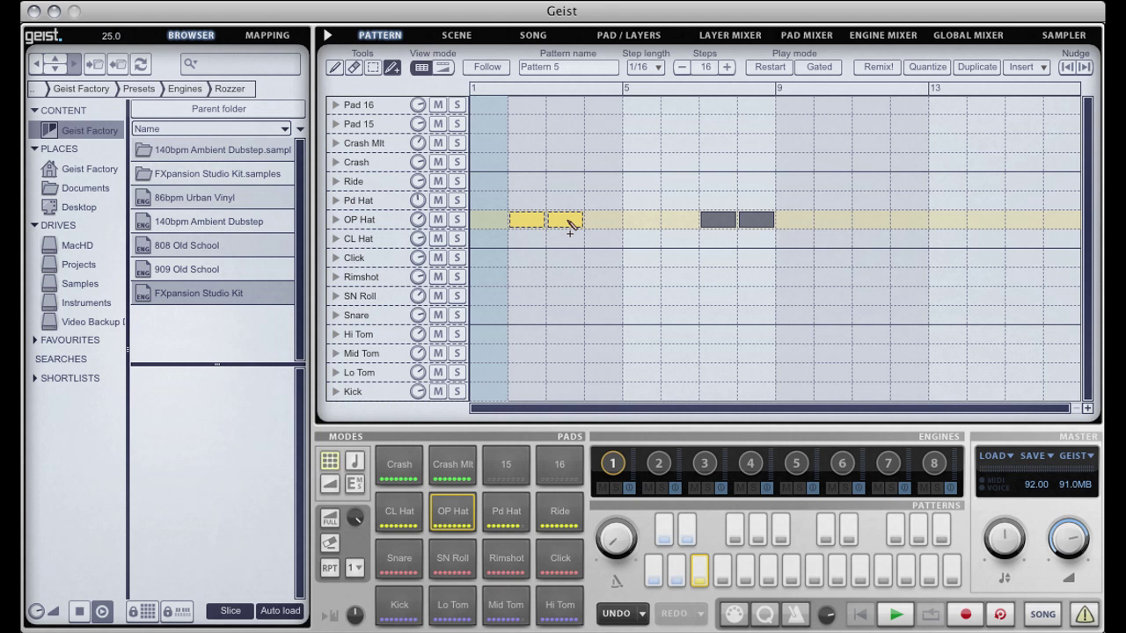
pyautogui.moveTo(570, 225); pyautogui.dragTo(798, 257)
# Delete all leftover OP Hat and Click steps so the pattern grid is empty.
pyautogui.rightClick(799, 257)
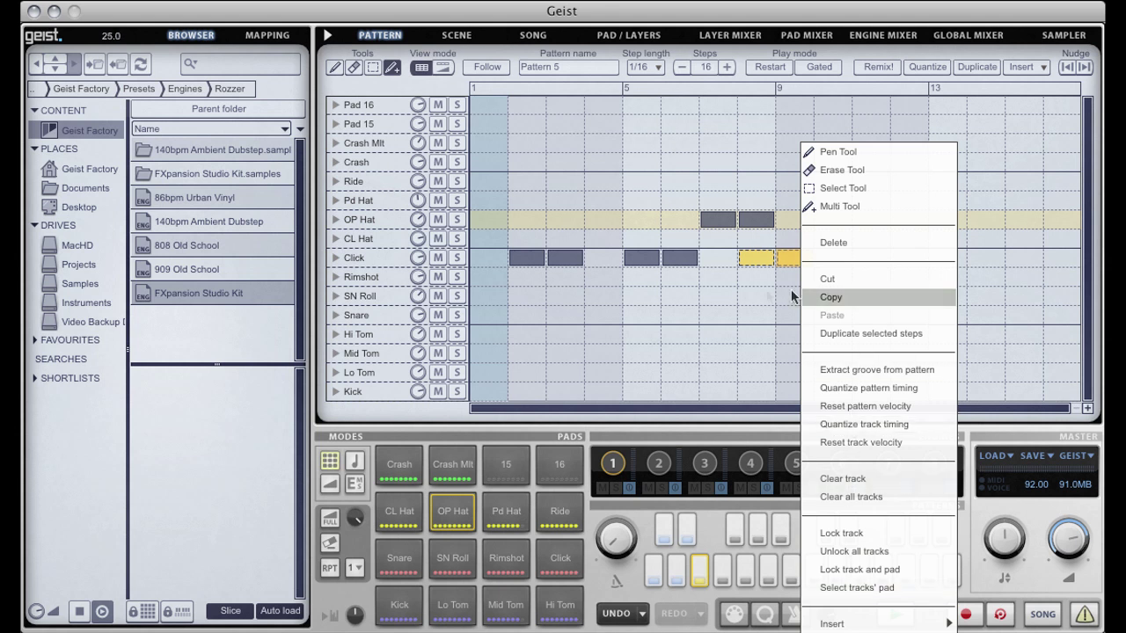
pyautogui.click(748, 301)
pyautogui.click(789, 258)
pyautogui.click(756, 219)
pyautogui.click(719, 219)
pyautogui.click(681, 259)
pyautogui.click(644, 258)
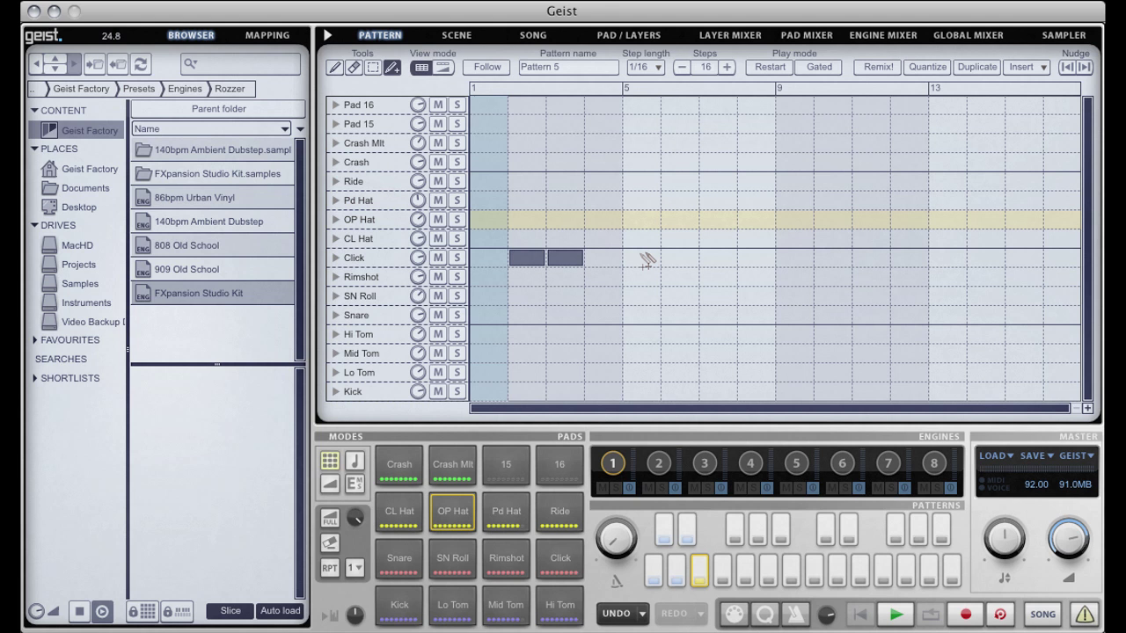
pyautogui.click(574, 260)
pyautogui.click(539, 260)
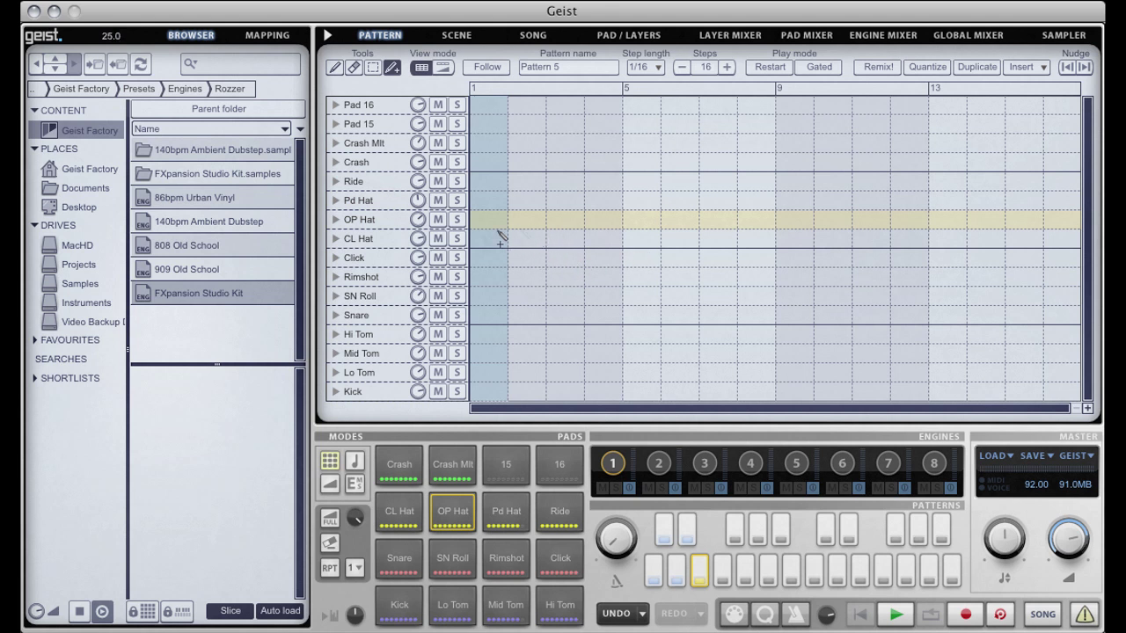
# Put closed hats on every other CL Hat step and move the step-15 hit up to OP Hat.
pyautogui.moveTo(491, 246); pyautogui.dragTo(1071, 248)
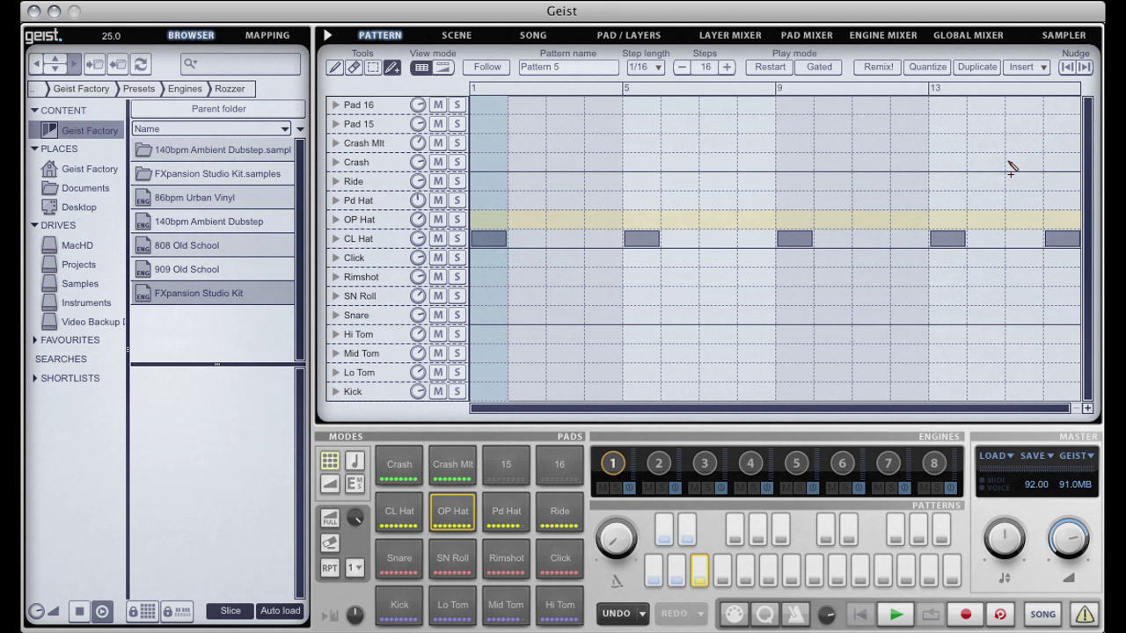
pyautogui.moveTo(513, 239)
pyautogui.mouseDown()
pyautogui.moveTo(731, 277)
pyautogui.moveTo(1065, 248)
pyautogui.mouseUp()
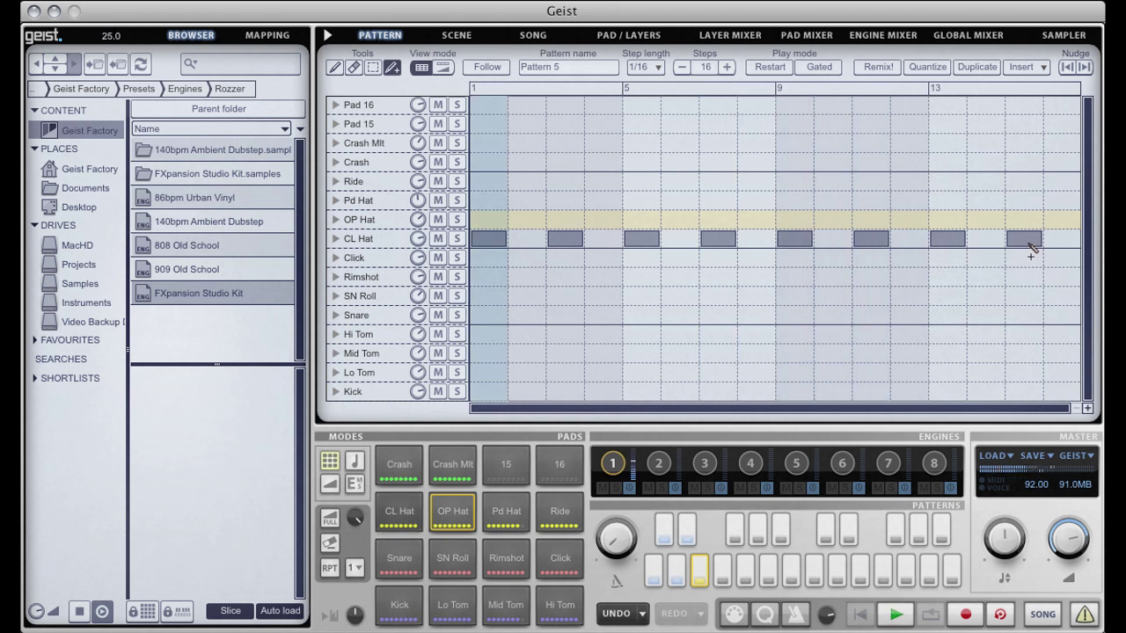
pyautogui.moveTo(1029, 246); pyautogui.dragTo(1027, 222)
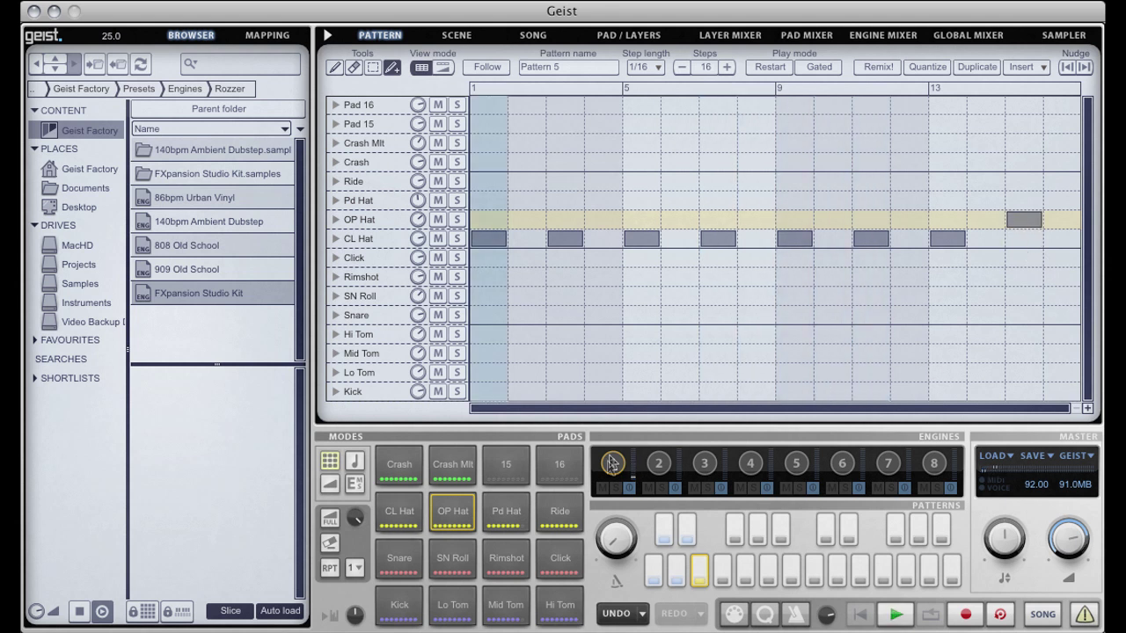
# Add kicks on steps 1, 8 and 10, and snares on steps 5 and 13.
pyautogui.click(497, 393)
pyautogui.click(641, 317)
pyautogui.click(763, 393)
pyautogui.click(849, 393)
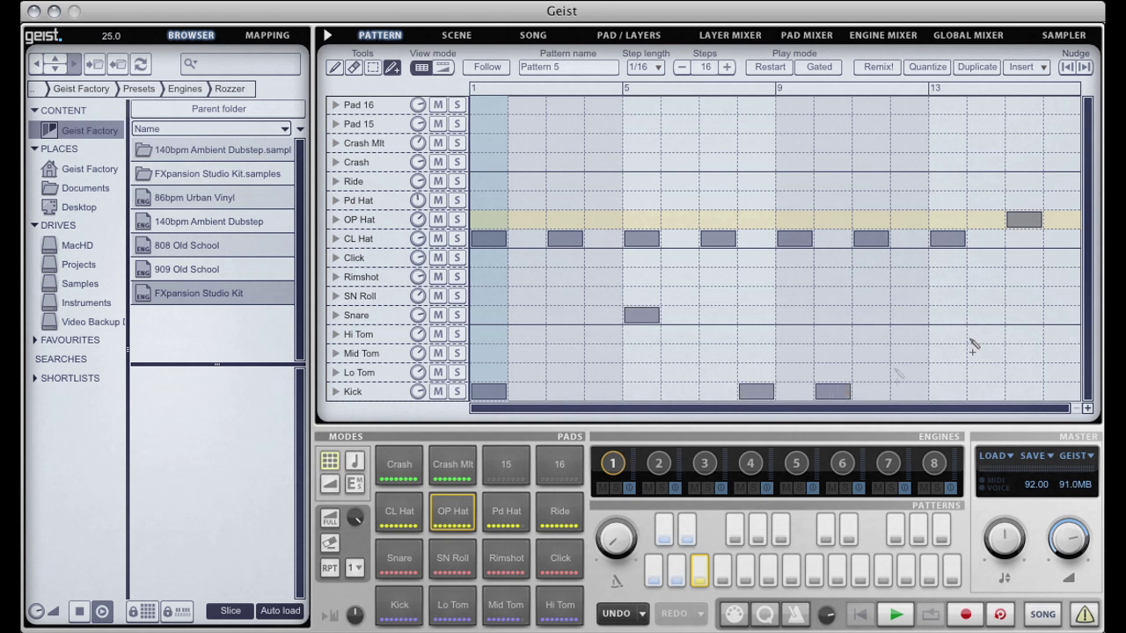
pyautogui.click(948, 318)
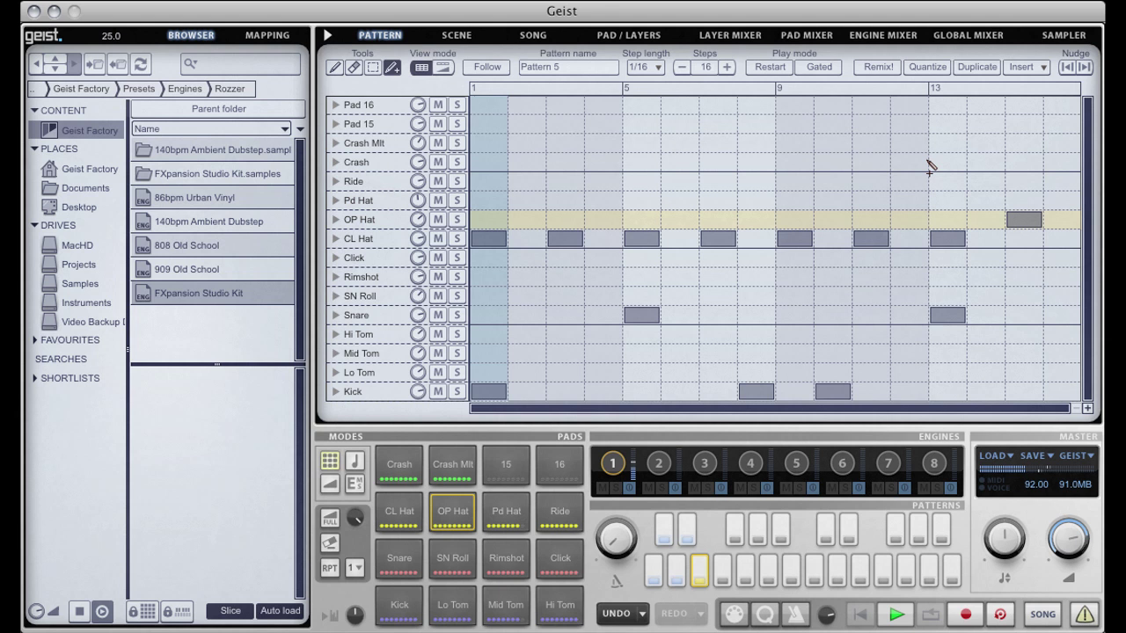
# Show the CL Hat velocity graph and try the Ramp up, Cosine and Triangle velocity curves.
pyautogui.click(334, 239)
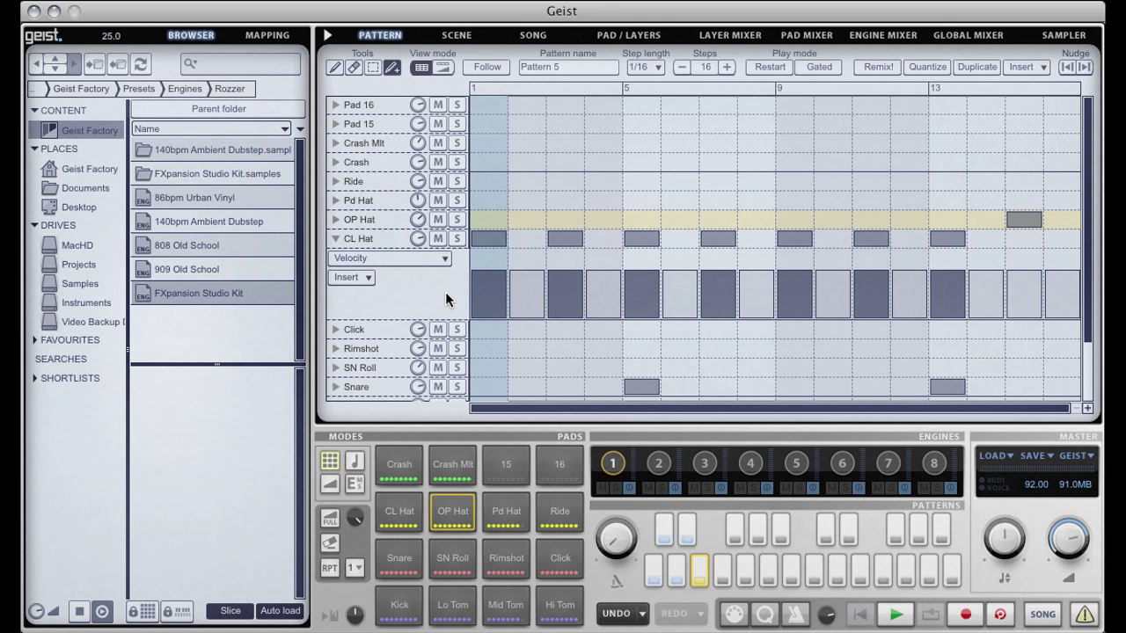
pyautogui.moveTo(509, 299)
pyautogui.mouseDown()
pyautogui.moveTo(571, 289)
pyautogui.moveTo(567, 304)
pyautogui.moveTo(640, 293)
pyautogui.moveTo(676, 316)
pyautogui.moveTo(728, 271)
pyautogui.moveTo(723, 282)
pyautogui.moveTo(806, 291)
pyautogui.moveTo(786, 282)
pyautogui.moveTo(789, 293)
pyautogui.moveTo(890, 300)
pyautogui.moveTo(877, 295)
pyautogui.moveTo(950, 293)
pyautogui.mouseUp()
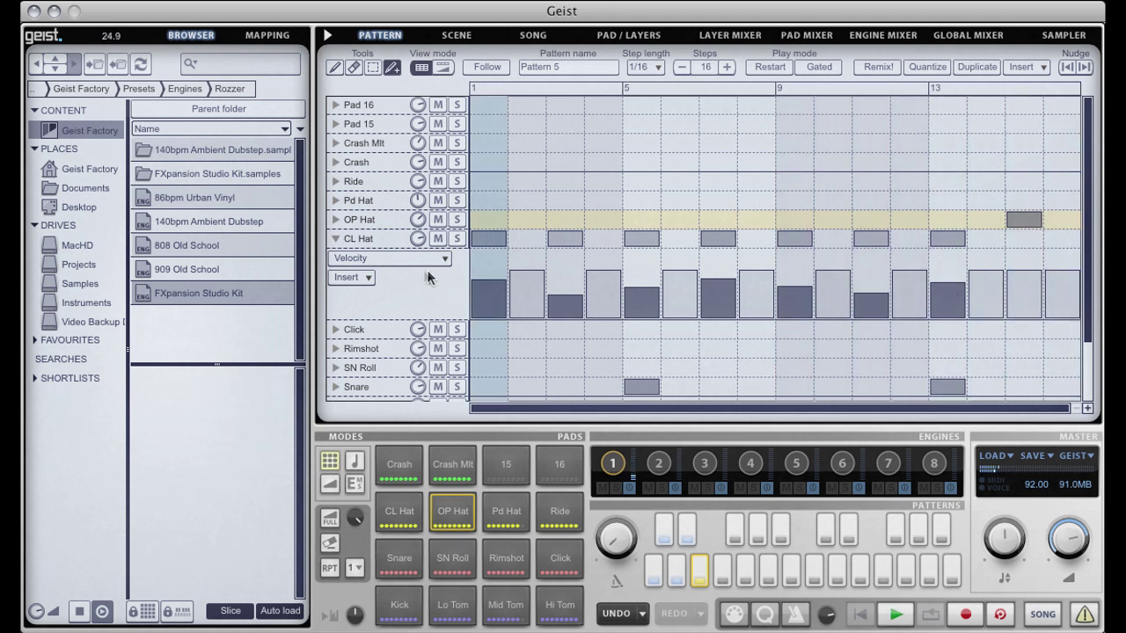
pyautogui.click(369, 279)
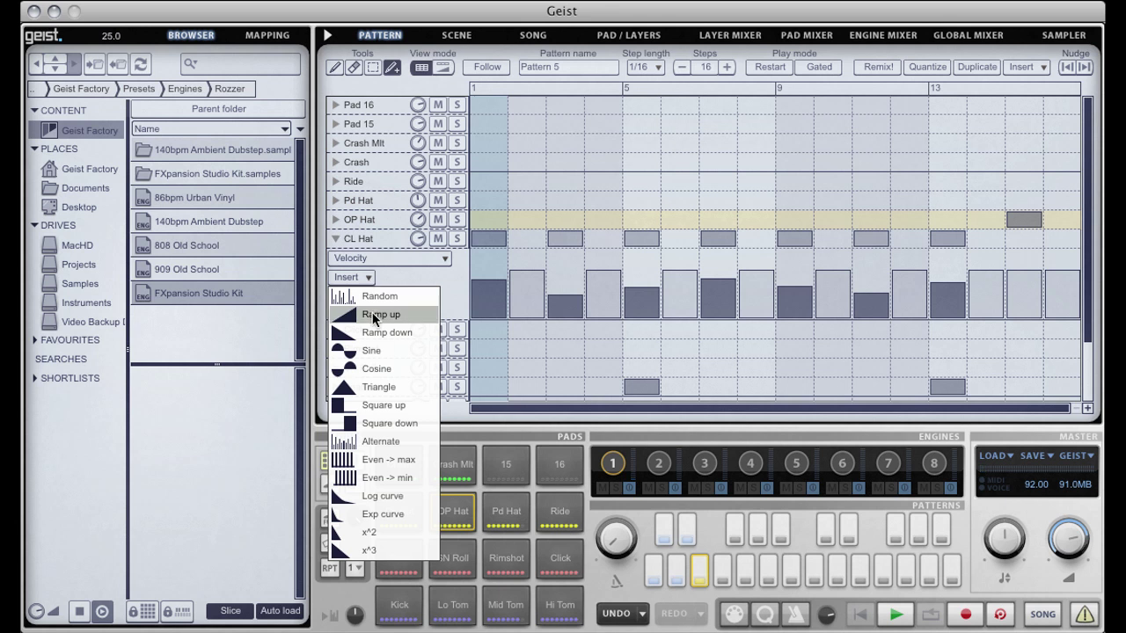
pyautogui.click(372, 314)
pyautogui.click(356, 277)
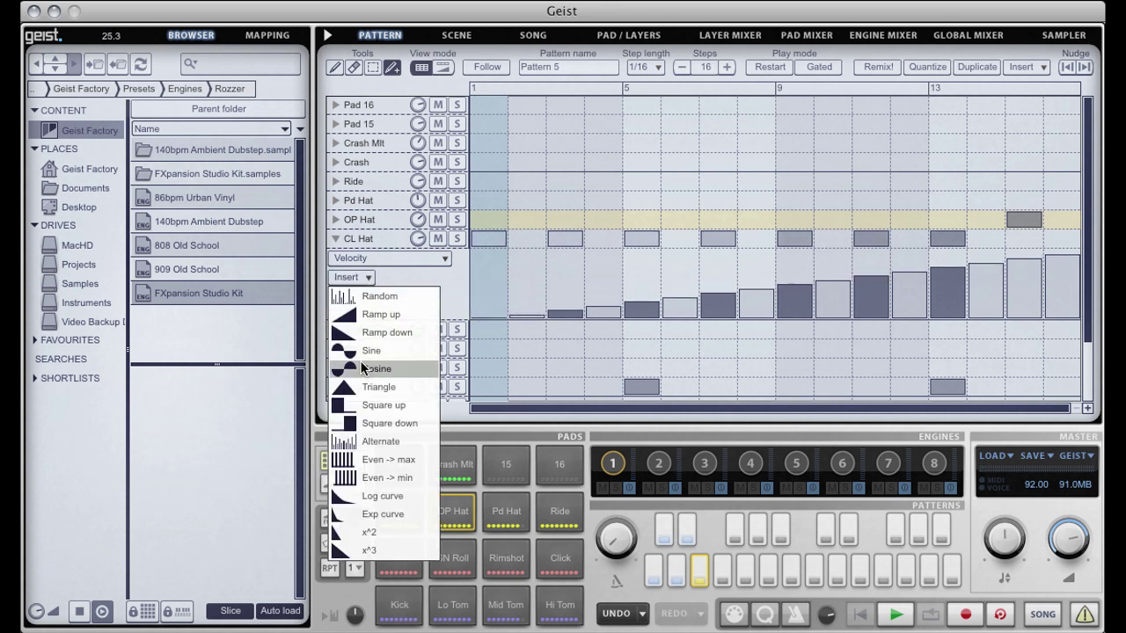
pyautogui.click(376, 369)
pyautogui.click(367, 279)
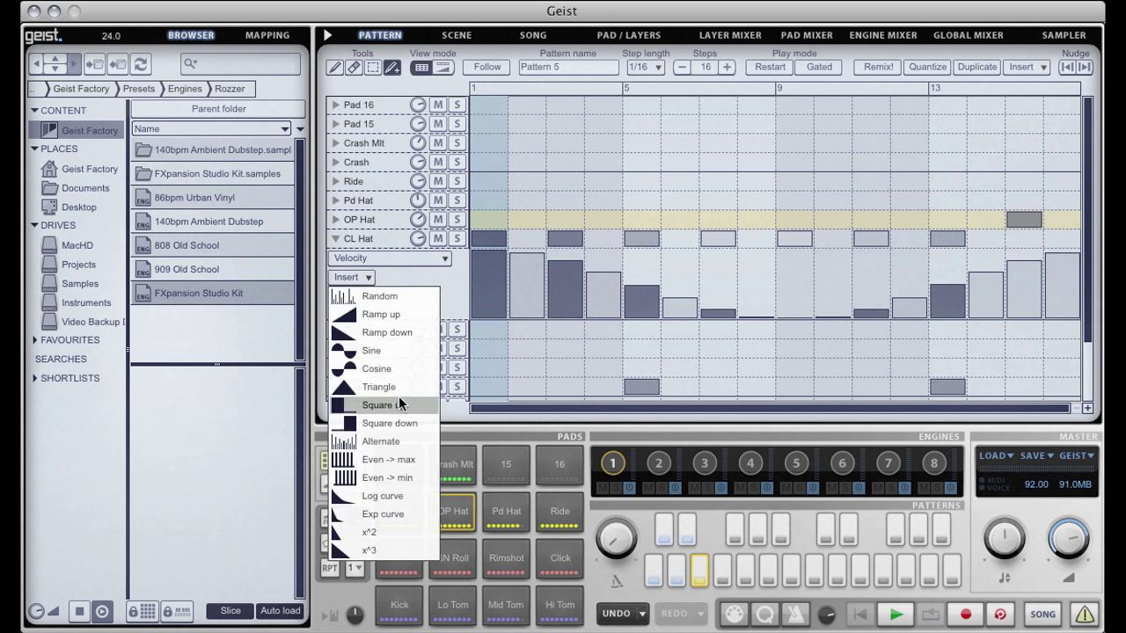
pyautogui.click(395, 387)
# Try the Random and Ramp up velocity fills on CL Hat several more times.
pyautogui.click(370, 275)
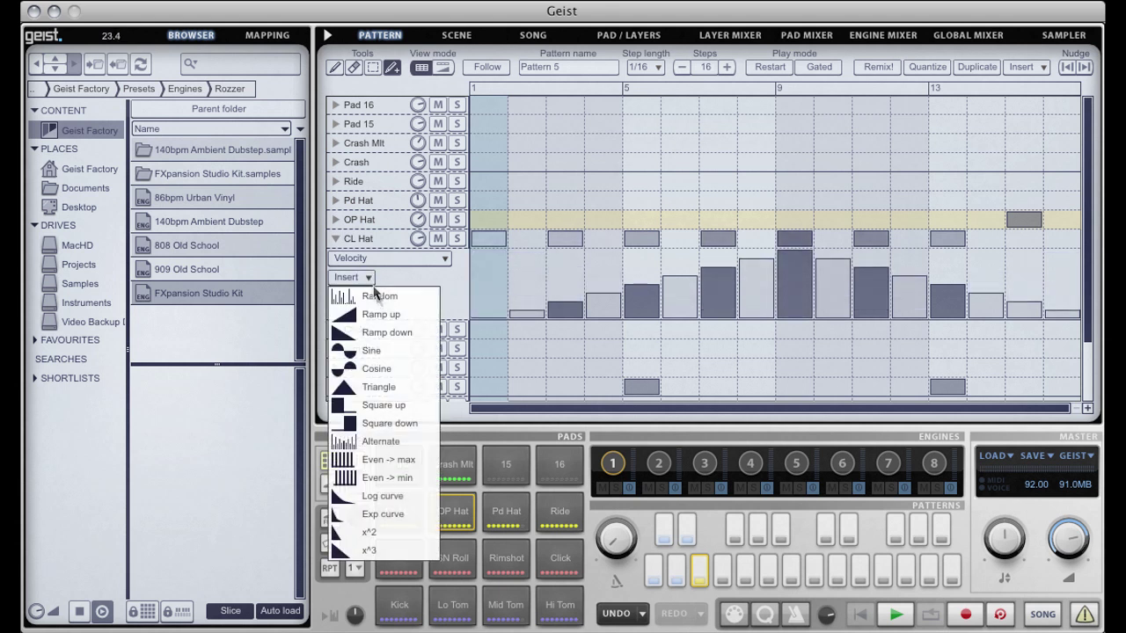
pyautogui.click(365, 296)
pyautogui.click(364, 277)
pyautogui.click(370, 312)
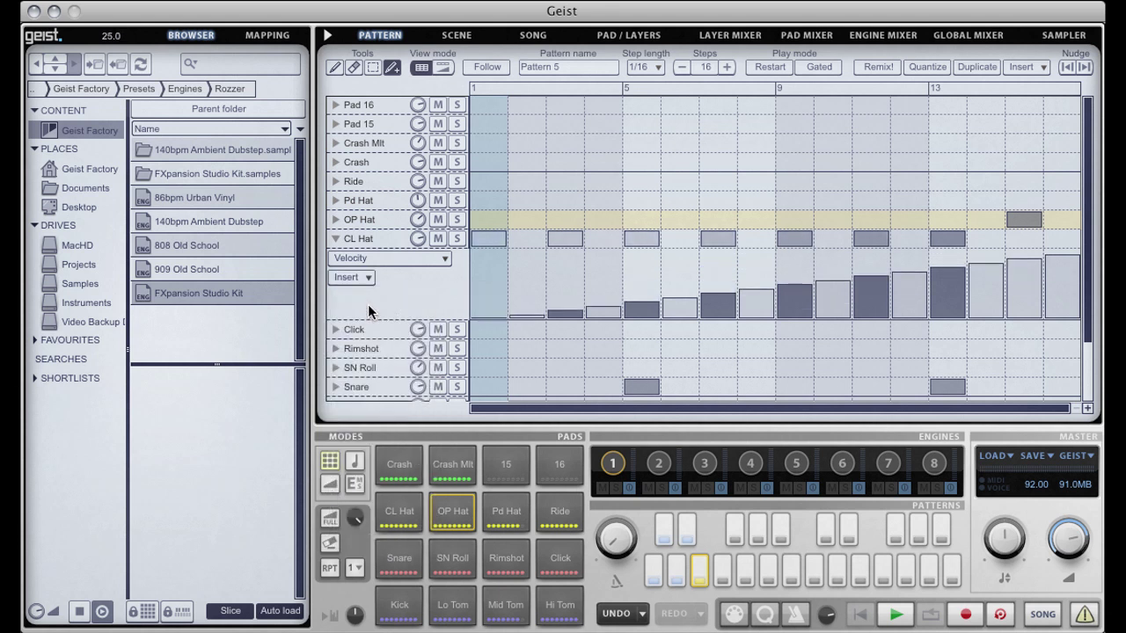
pyautogui.click(365, 275)
pyautogui.click(366, 296)
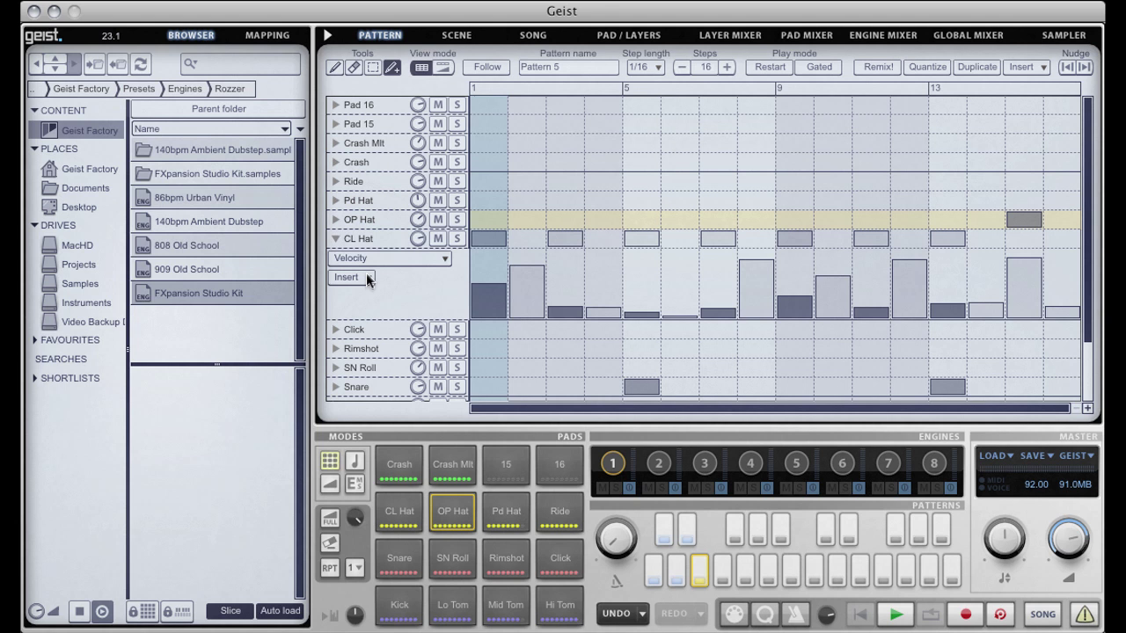
pyautogui.click(365, 274)
pyautogui.click(372, 299)
# Hand-draw CL Hat velocities, setting step 1 to 82 and step 4 to 40.
pyautogui.click(493, 275)
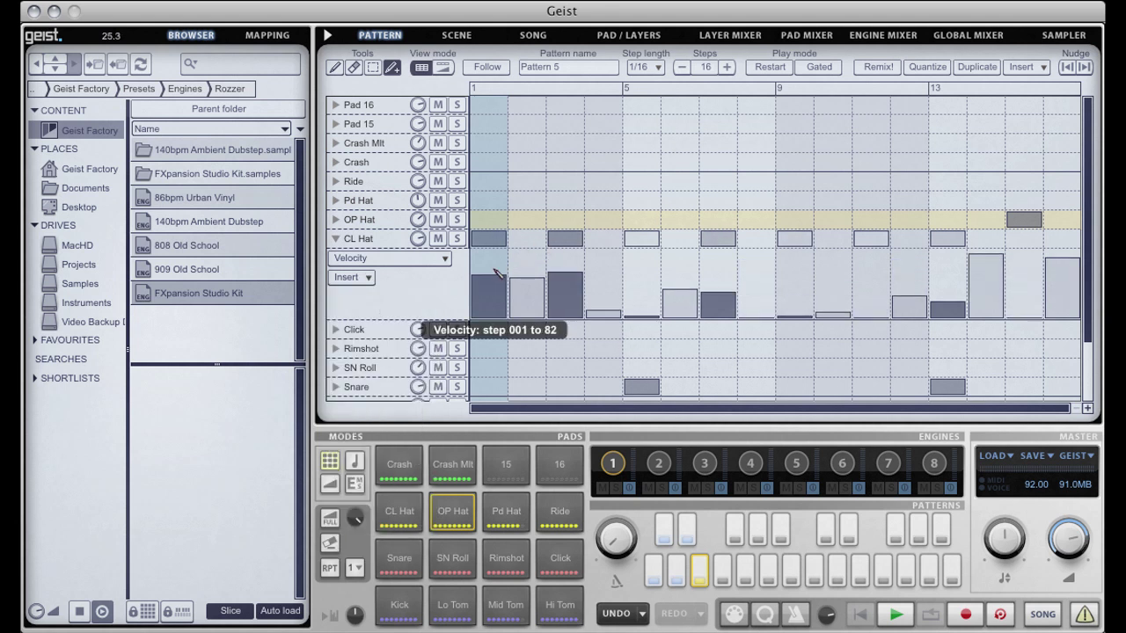
pyautogui.moveTo(492, 275)
pyautogui.mouseDown()
pyautogui.moveTo(580, 309)
pyautogui.moveTo(715, 282)
pyautogui.moveTo(830, 280)
pyautogui.moveTo(781, 276)
pyautogui.moveTo(807, 272)
pyautogui.moveTo(833, 296)
pyautogui.moveTo(917, 302)
pyautogui.moveTo(1073, 286)
pyautogui.mouseUp()
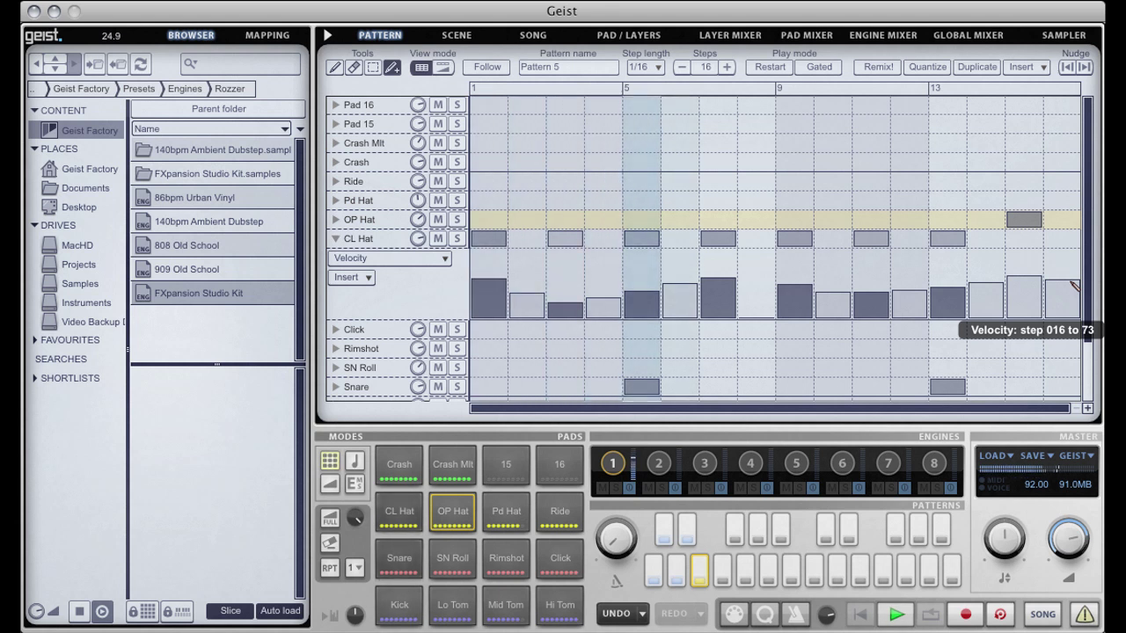
pyautogui.moveTo(590, 302)
pyautogui.mouseDown()
pyautogui.moveTo(567, 297)
pyautogui.moveTo(651, 292)
pyautogui.mouseUp()
# Collapse the Velocity graph, show CL Hat's lanes in Multi graph view, and open its Pad/Layers page.
pyautogui.click(444, 259)
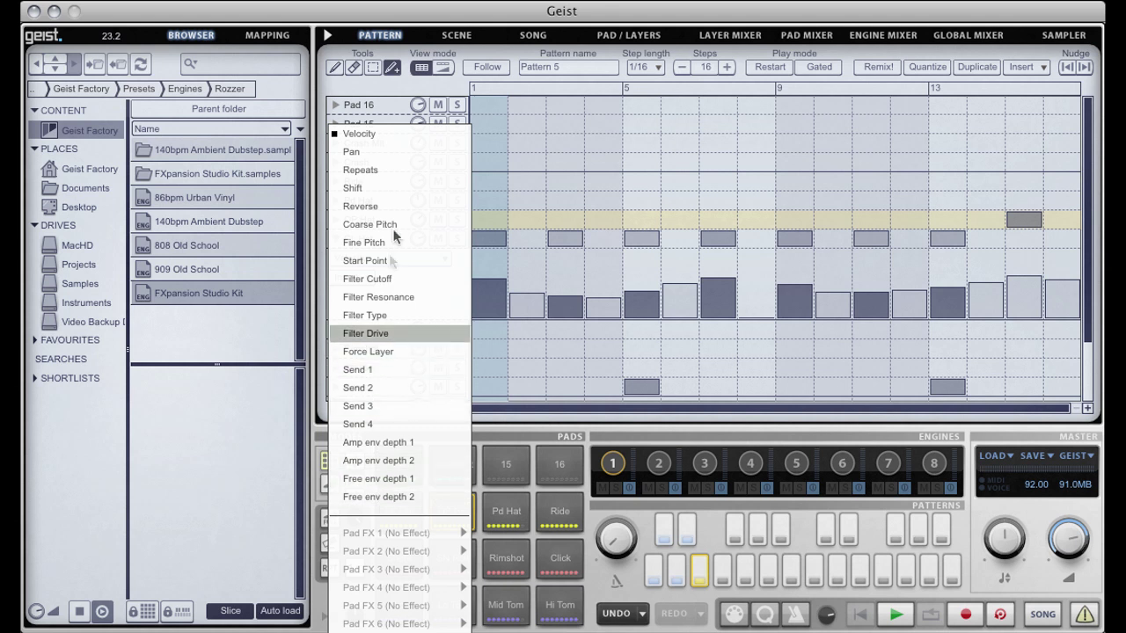
pyautogui.click(417, 133)
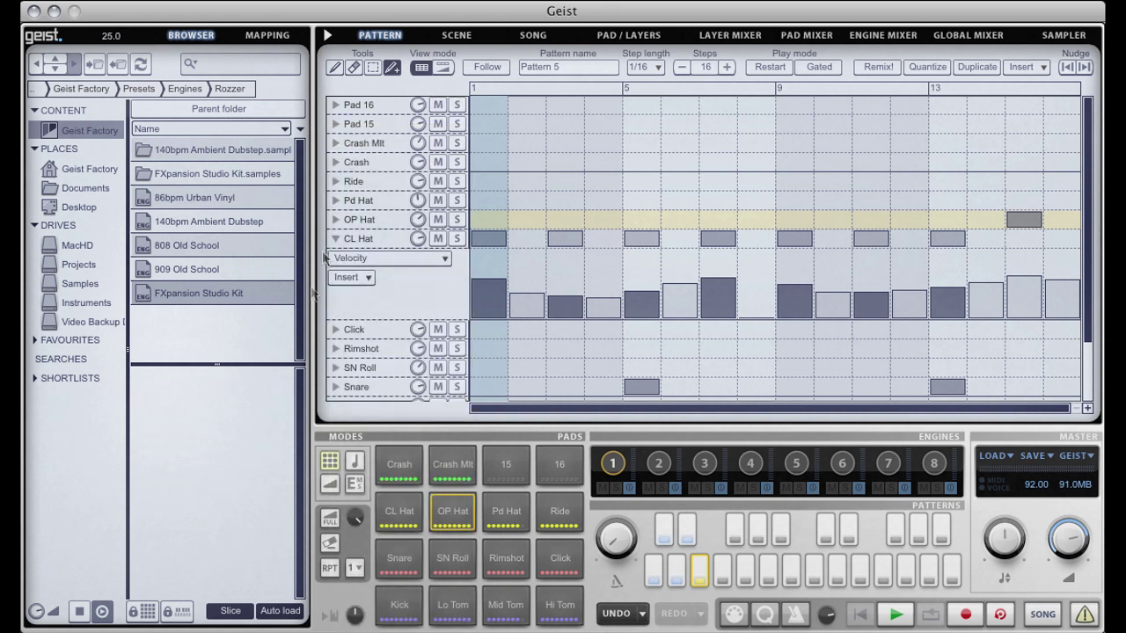
pyautogui.click(335, 238)
pyautogui.click(443, 67)
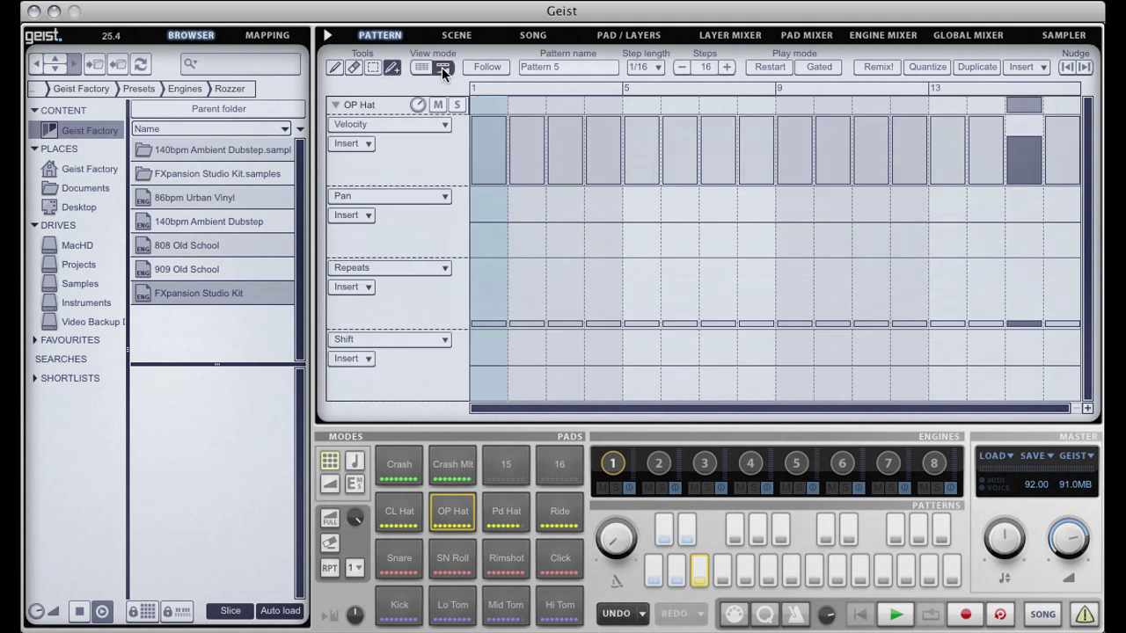
pyautogui.click(399, 513)
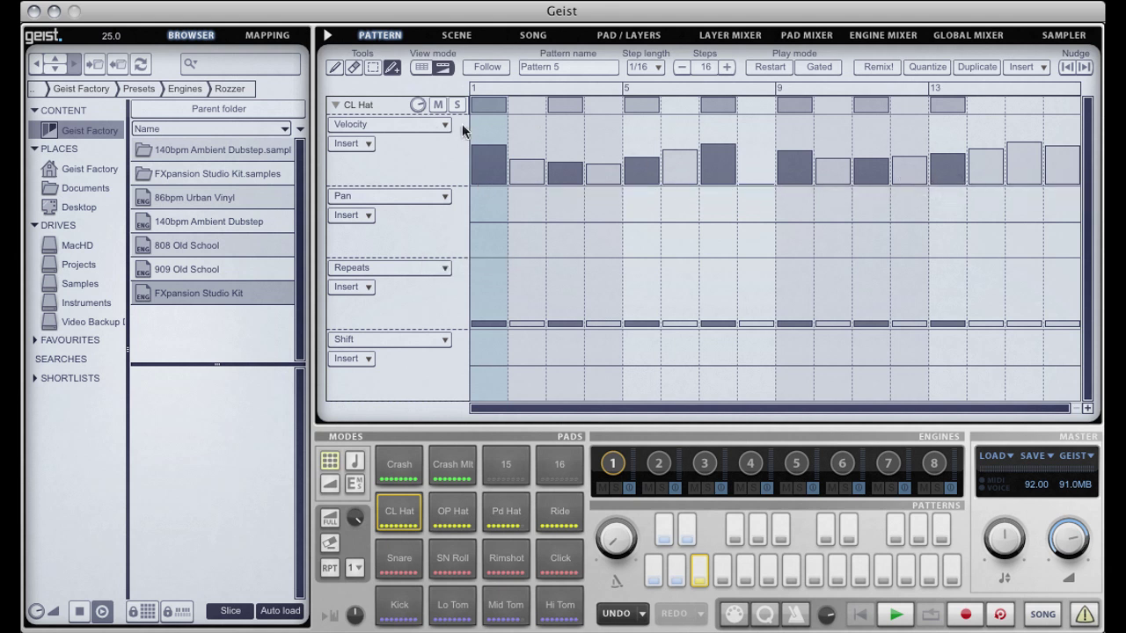
pyautogui.click(641, 36)
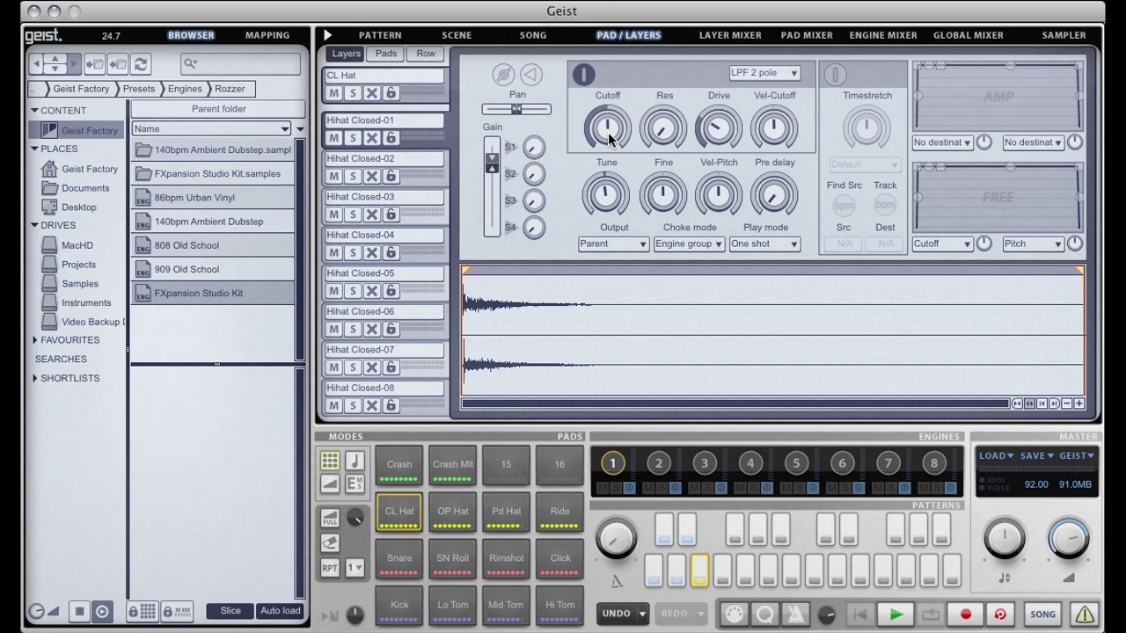
pyautogui.moveTo(613, 139)
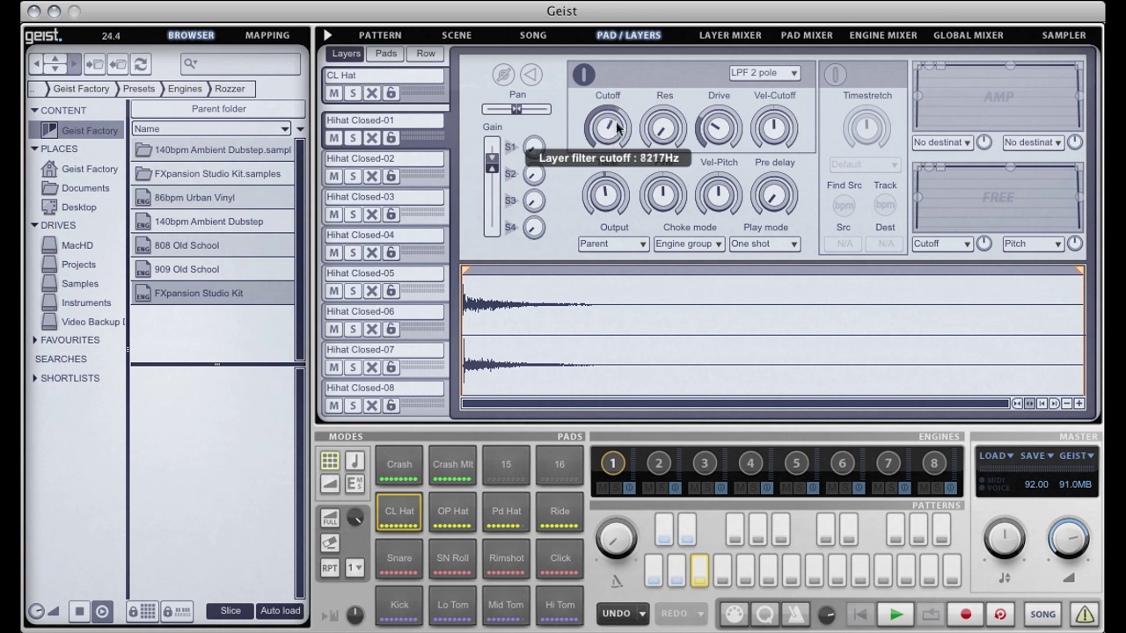
pyautogui.moveTo(672, 133)
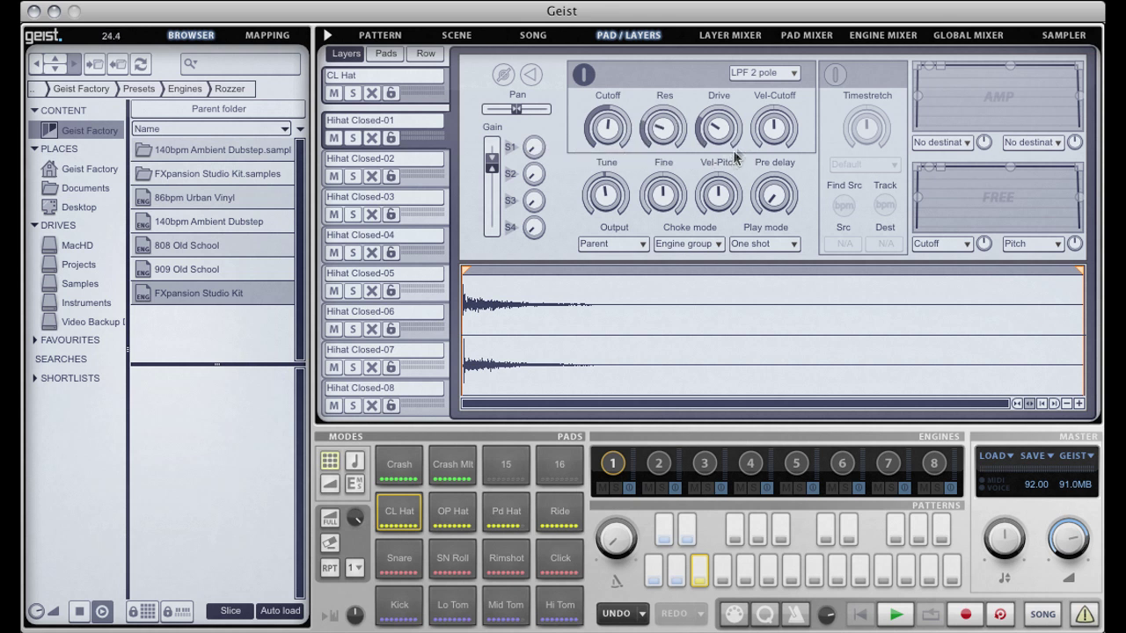
# Set CL Hat's first three lanes to Filter Cutoff, Filter Resonance and Filter Type.
pyautogui.click(380, 35)
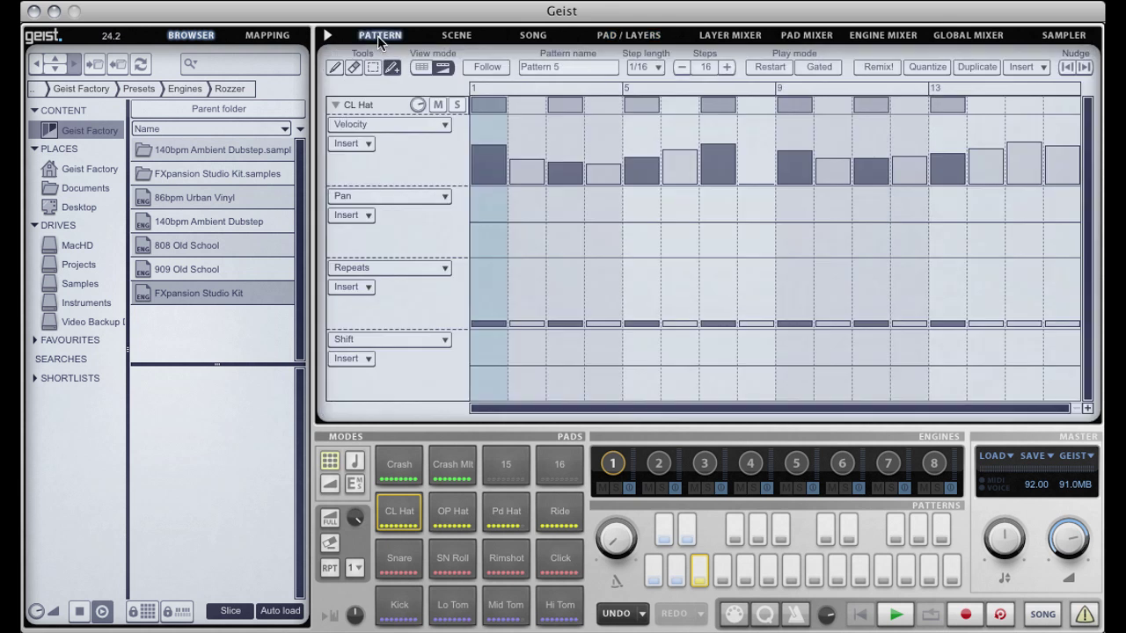
pyautogui.click(444, 125)
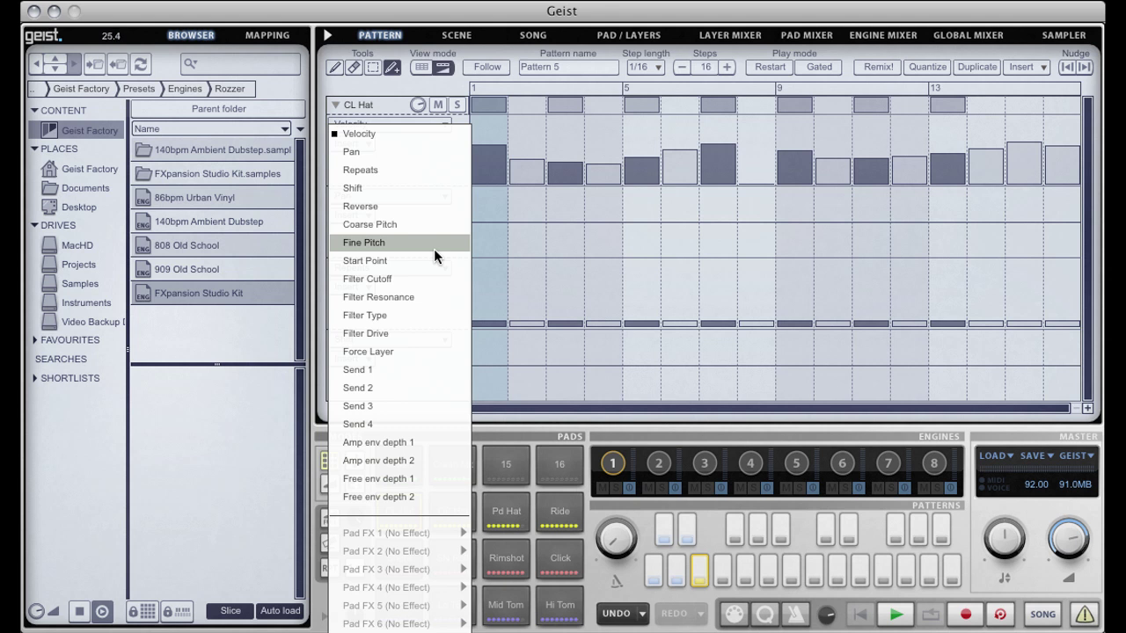
pyautogui.click(429, 281)
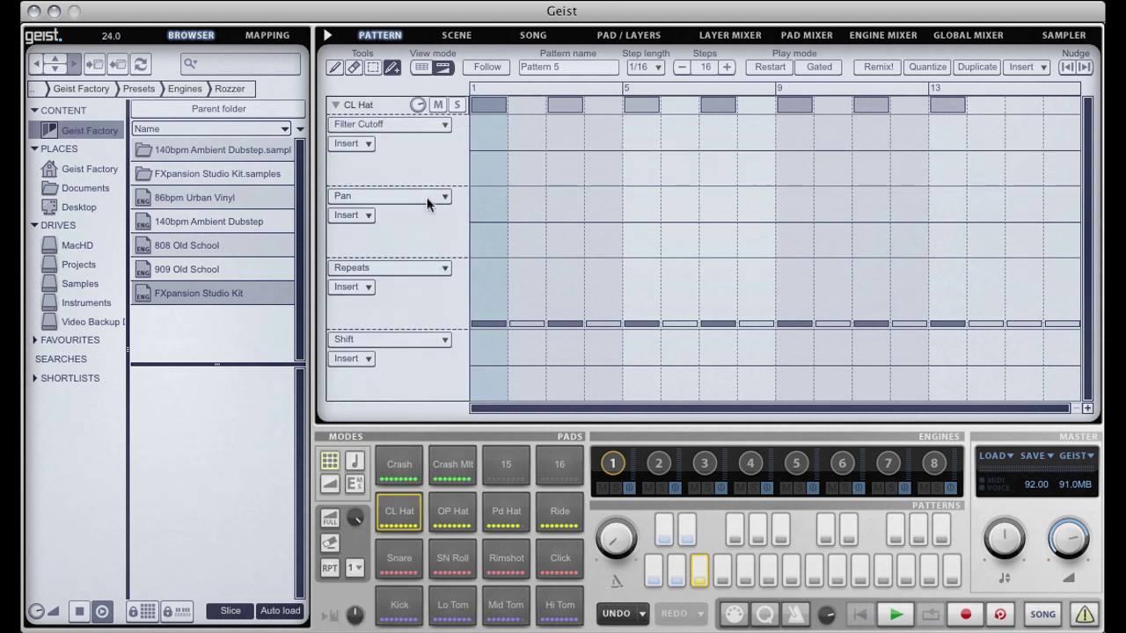
pyautogui.click(428, 199)
pyautogui.click(423, 297)
pyautogui.click(421, 268)
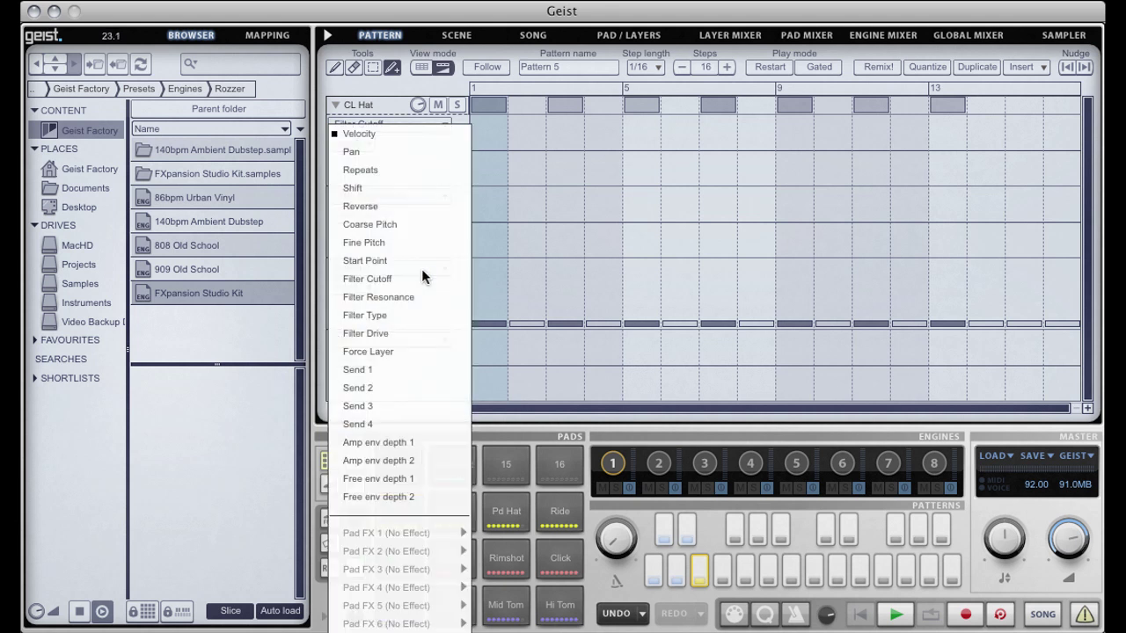
pyautogui.click(428, 314)
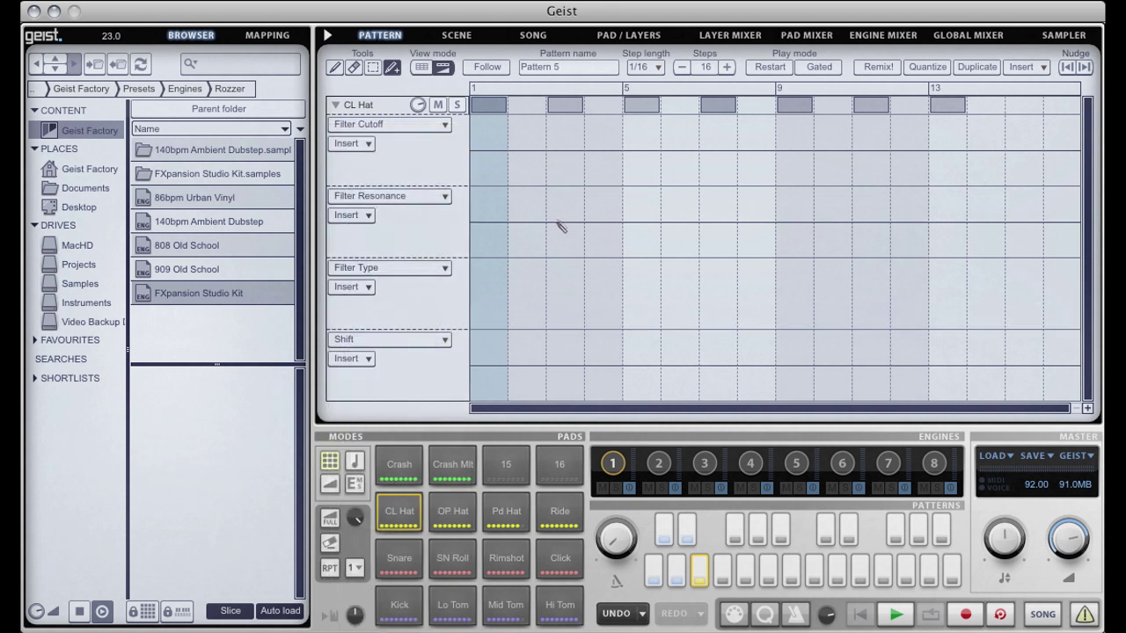
# Play the pattern and fill the Filter Cutoff and Resonance lanes randomly, reshaping the first five resonance steps.
pyautogui.press('space')
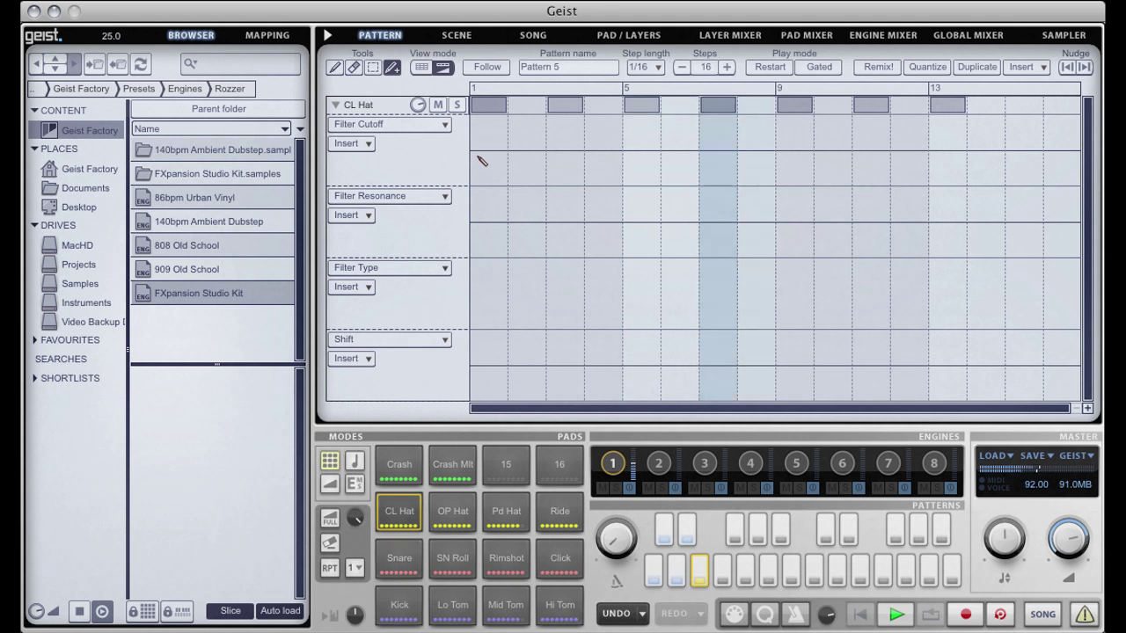
pyautogui.click(352, 143)
pyautogui.click(354, 162)
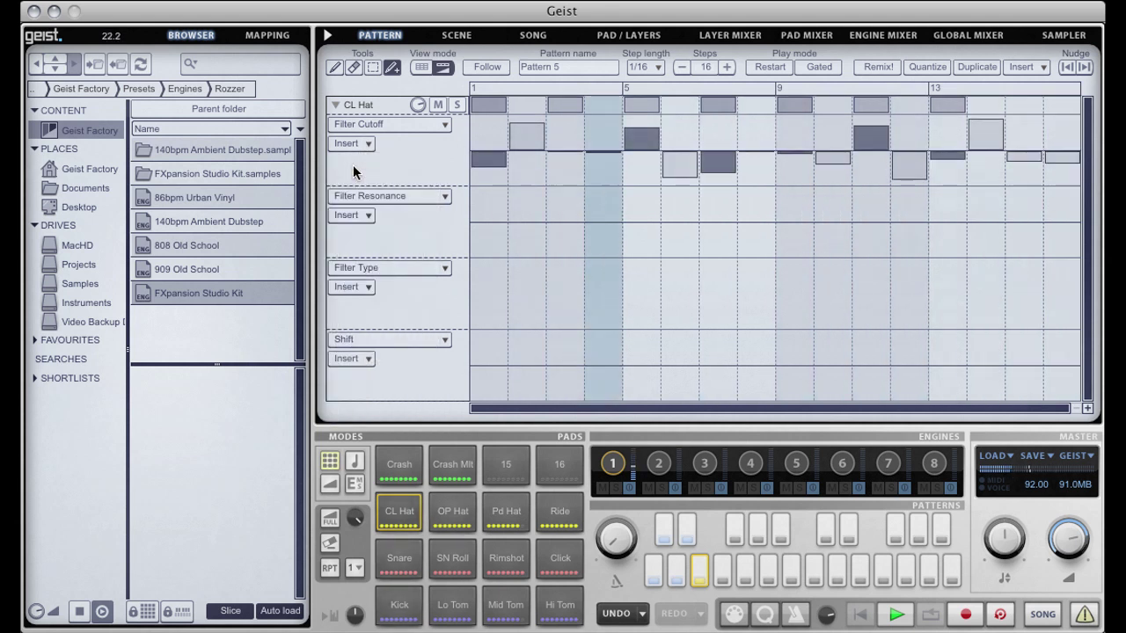
pyautogui.click(356, 217)
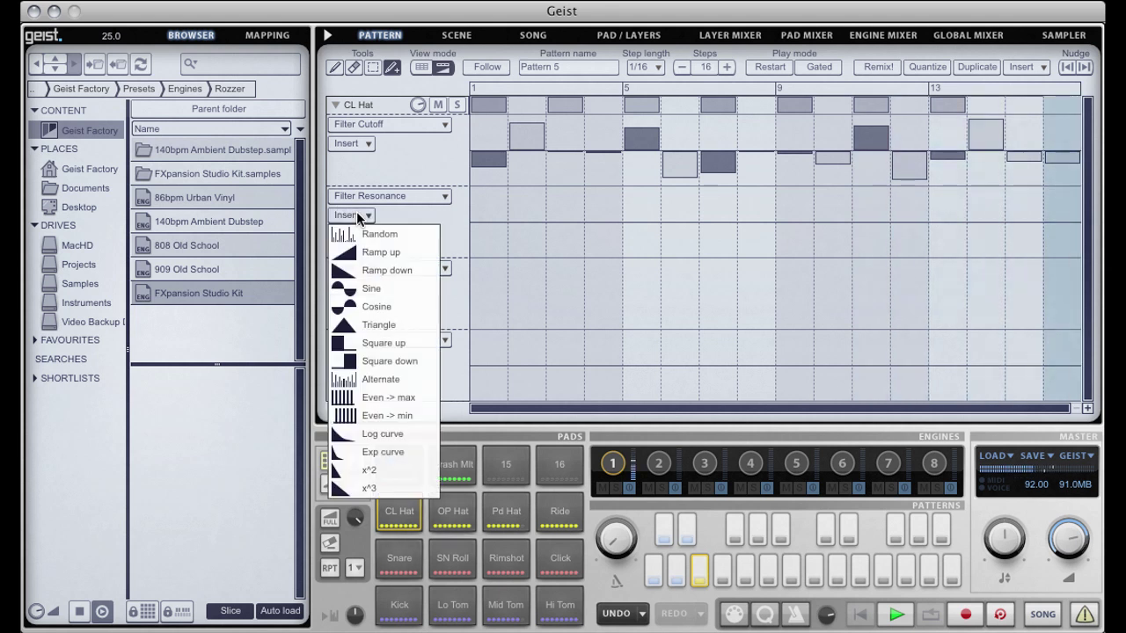
pyautogui.click(381, 233)
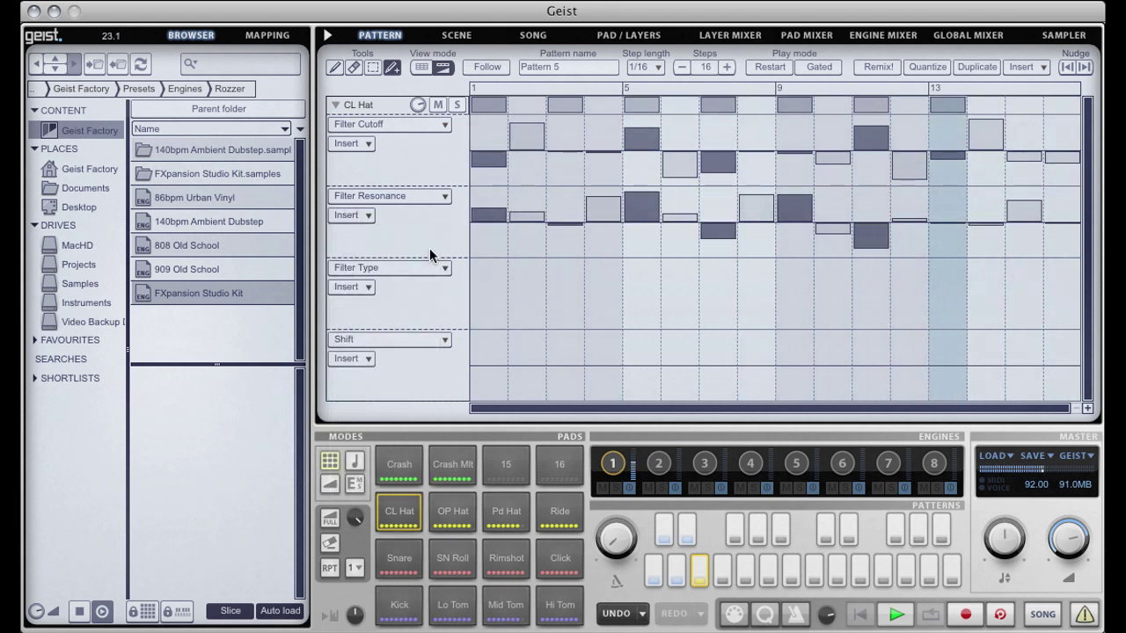
pyautogui.moveTo(485, 202)
pyautogui.mouseDown()
pyautogui.moveTo(528, 195)
pyautogui.moveTo(659, 214)
pyautogui.moveTo(888, 206)
pyautogui.mouseUp()
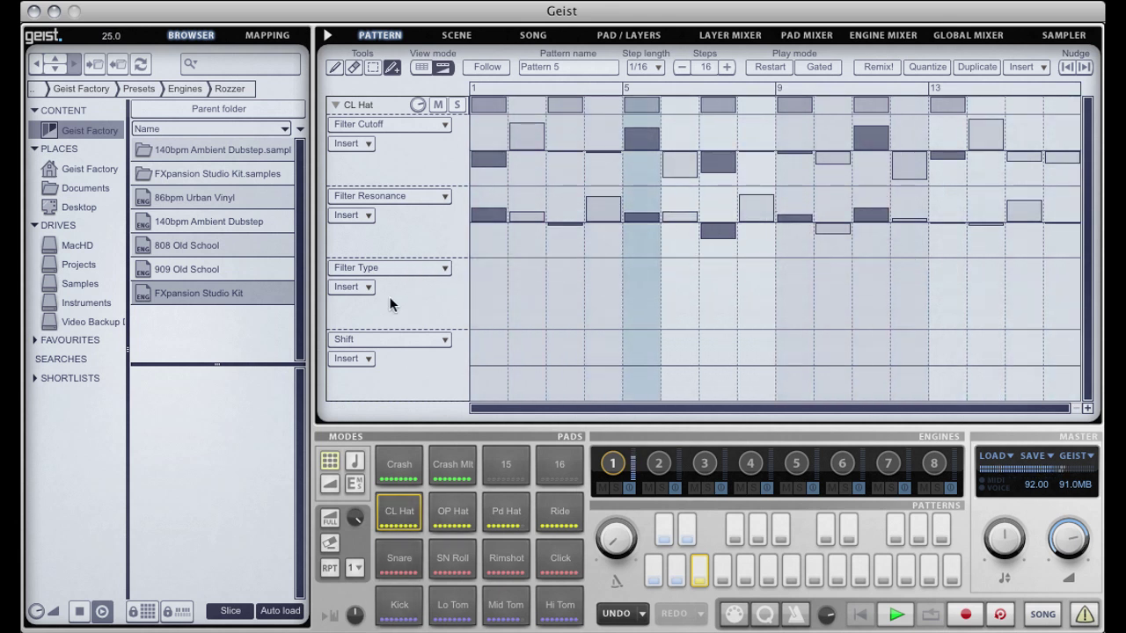
# Fill the Filter Type lane with random values, regenerating it a couple of times.
pyautogui.click(359, 286)
pyautogui.click(381, 305)
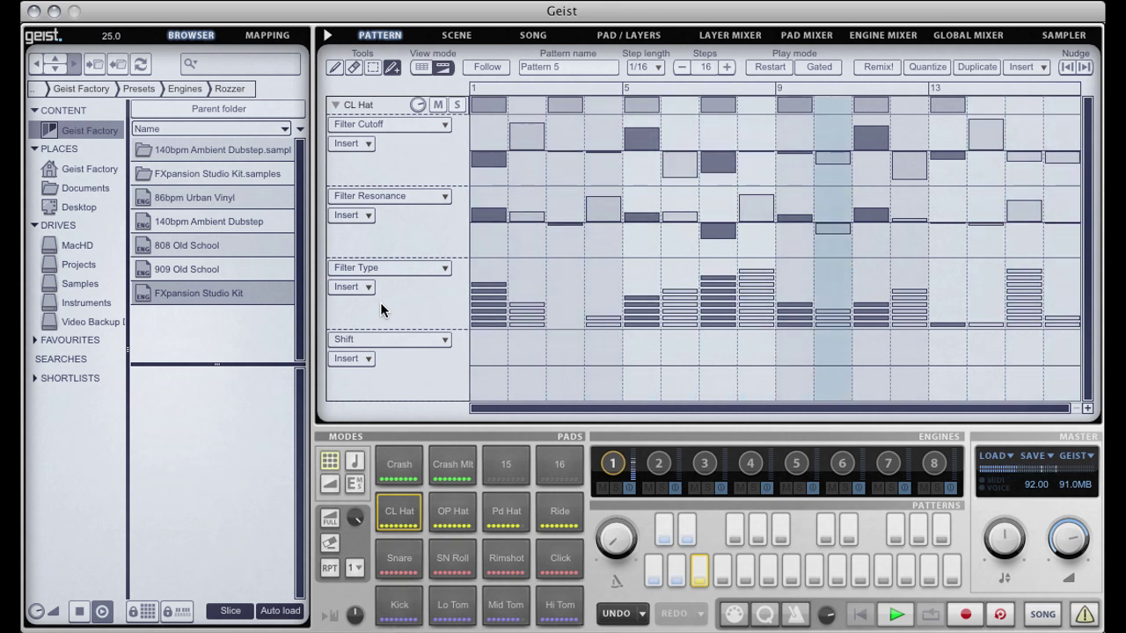
pyautogui.click(361, 287)
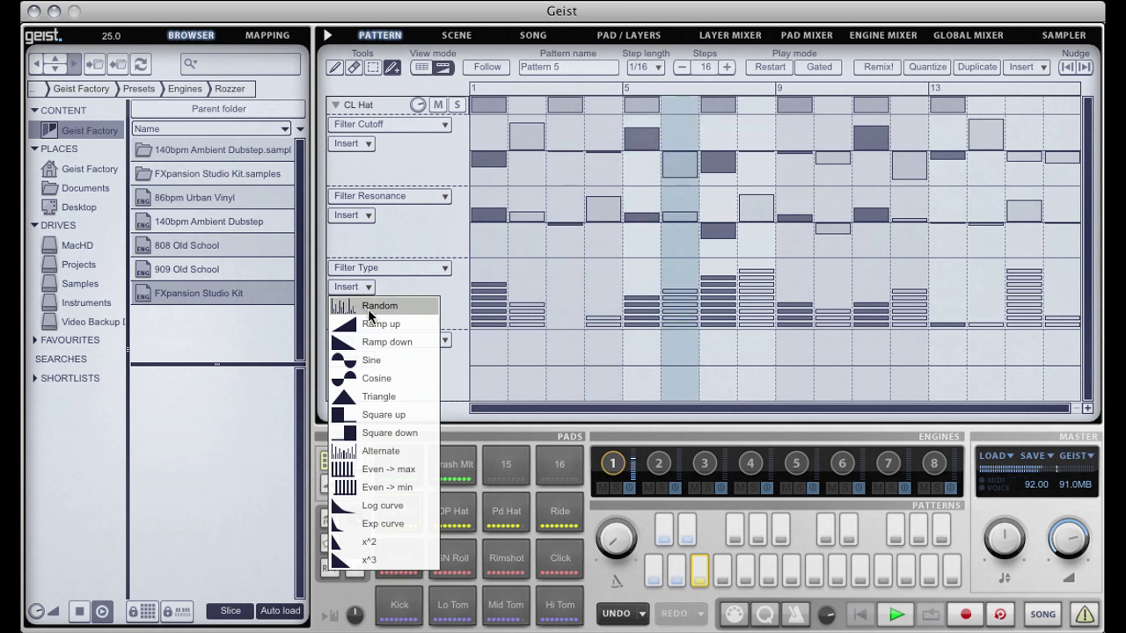
pyautogui.click(368, 308)
pyautogui.click(362, 287)
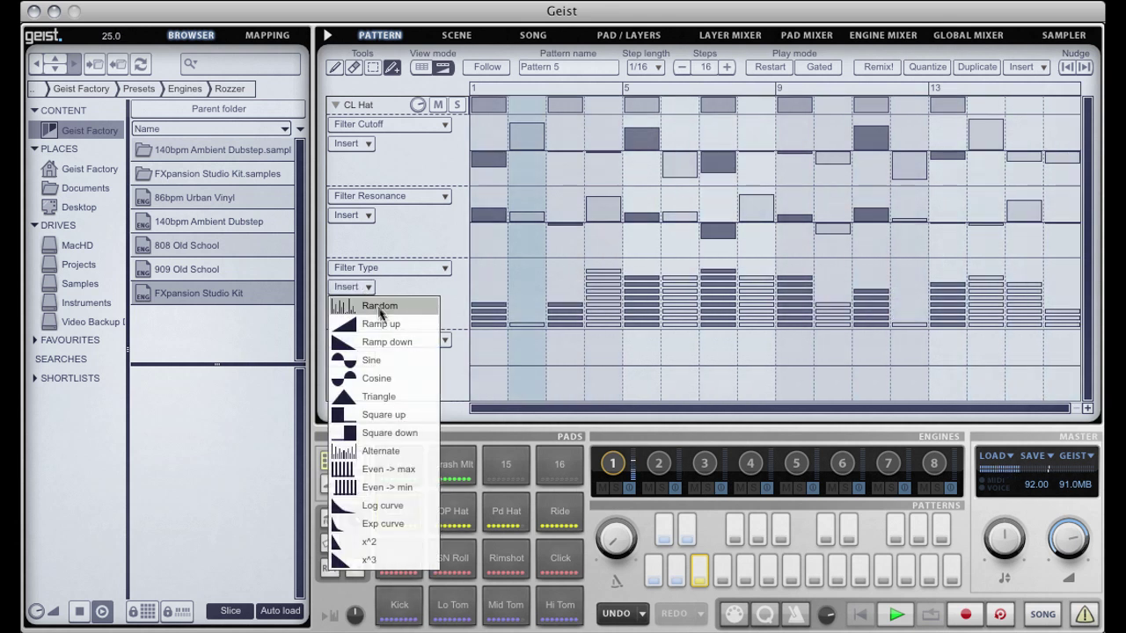
pyautogui.click(381, 310)
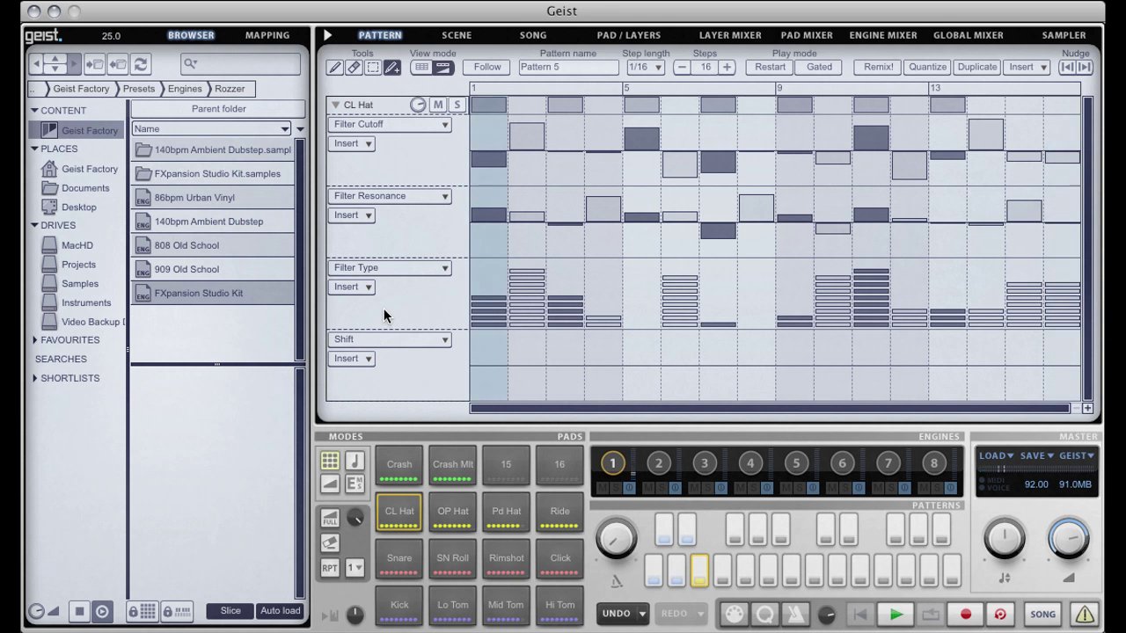
pyautogui.click(406, 337)
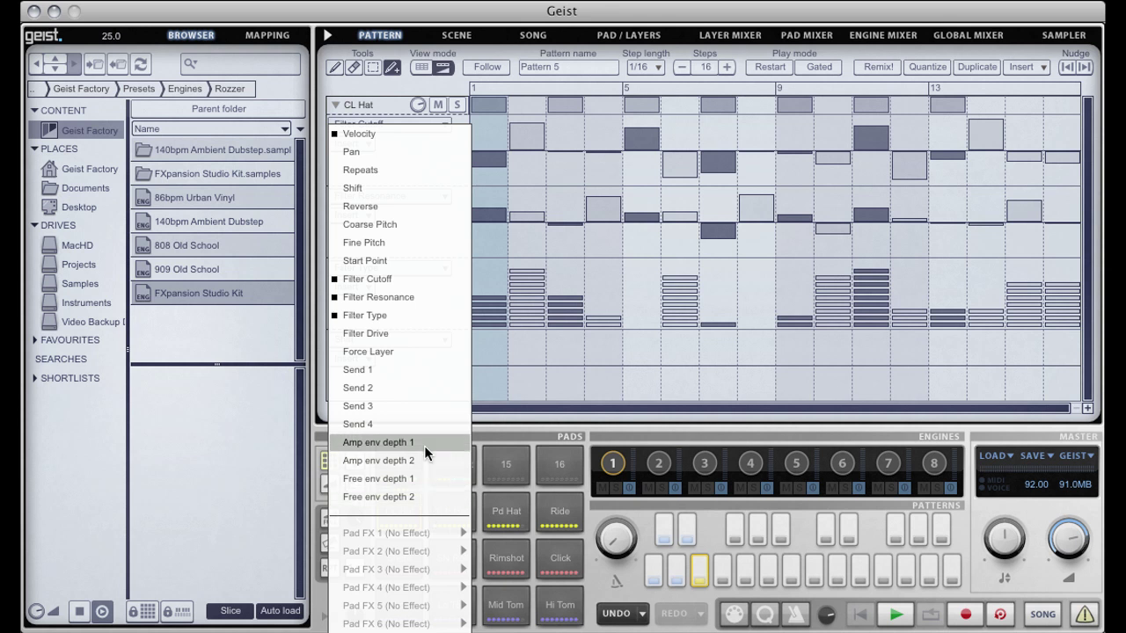
# Set the fourth lane to Send 1 and load a Delay on Aux Buss 2 with 68% feedback.
pyautogui.click(415, 368)
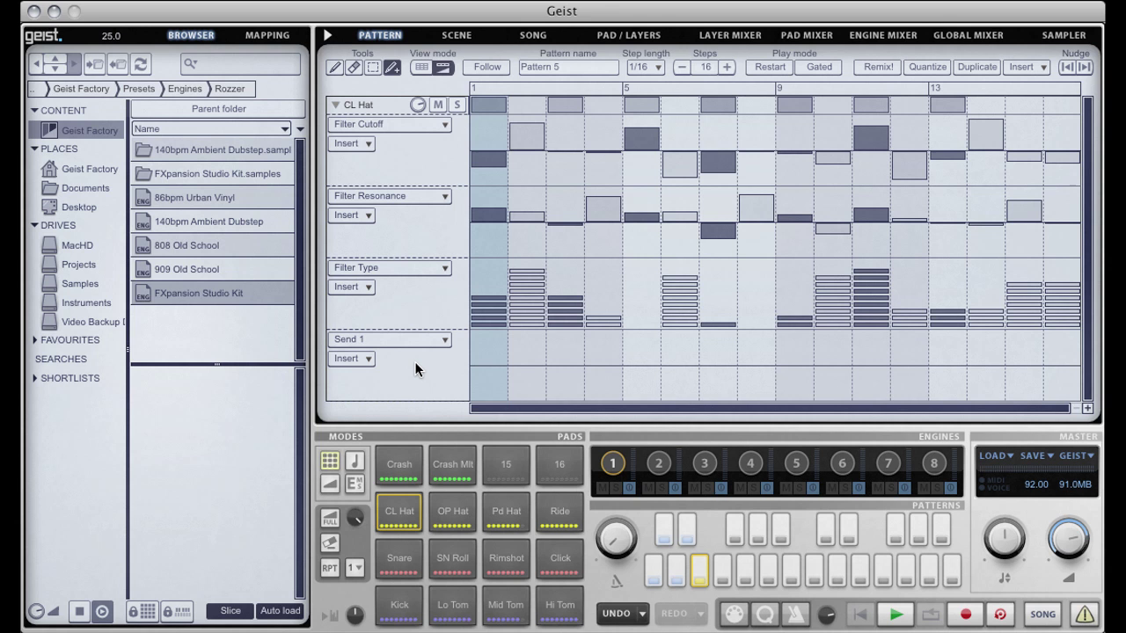
pyautogui.click(970, 35)
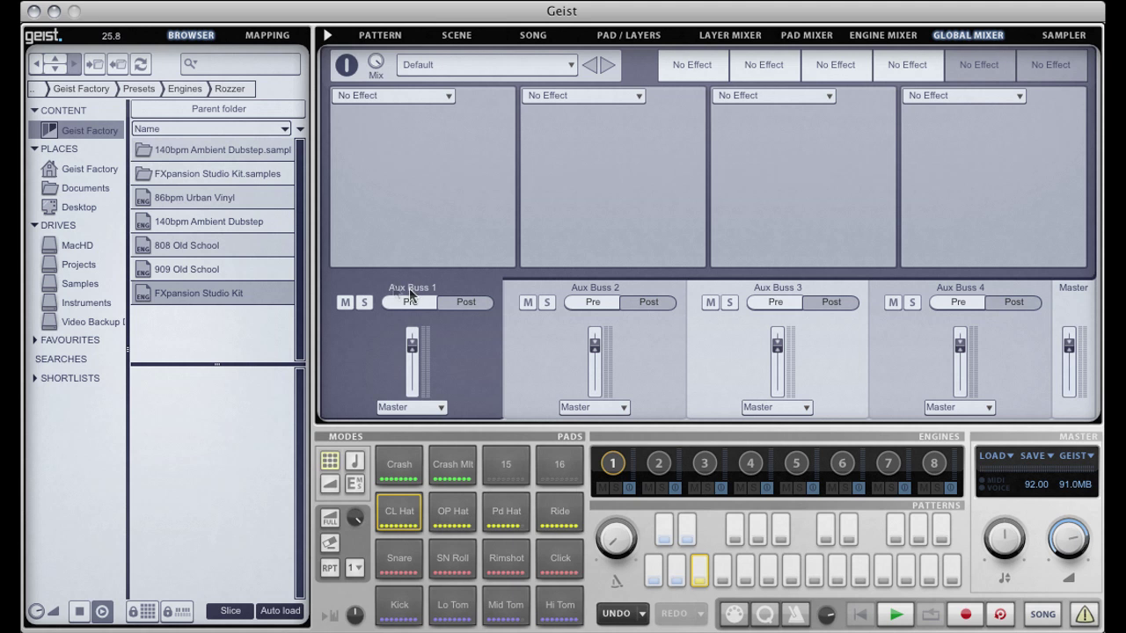
pyautogui.click(583, 97)
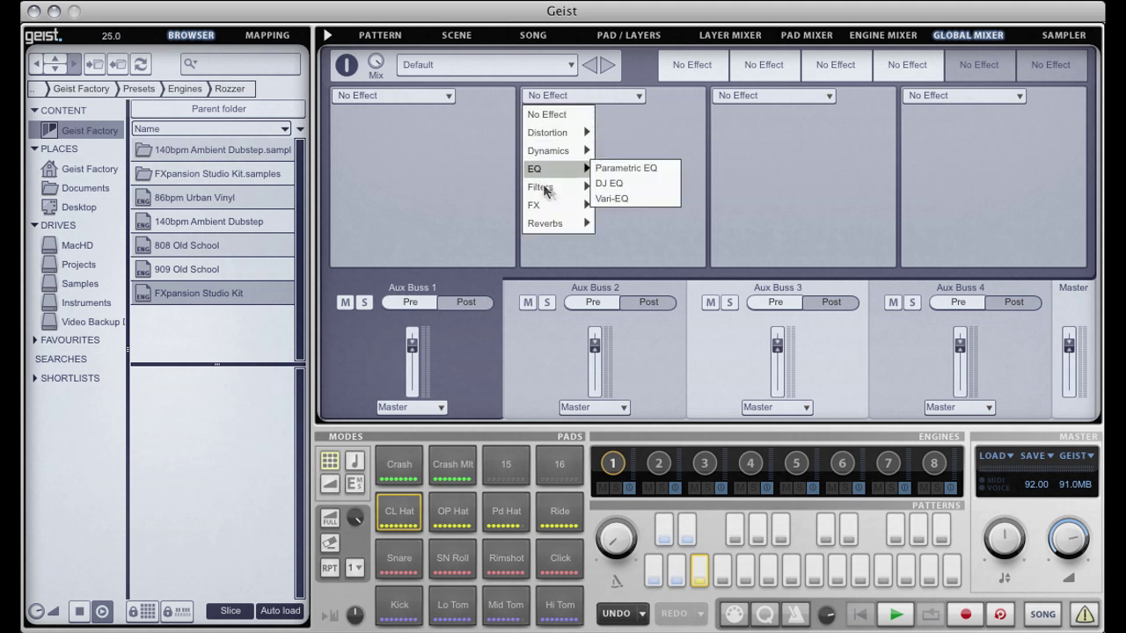
pyautogui.moveTo(565, 132)
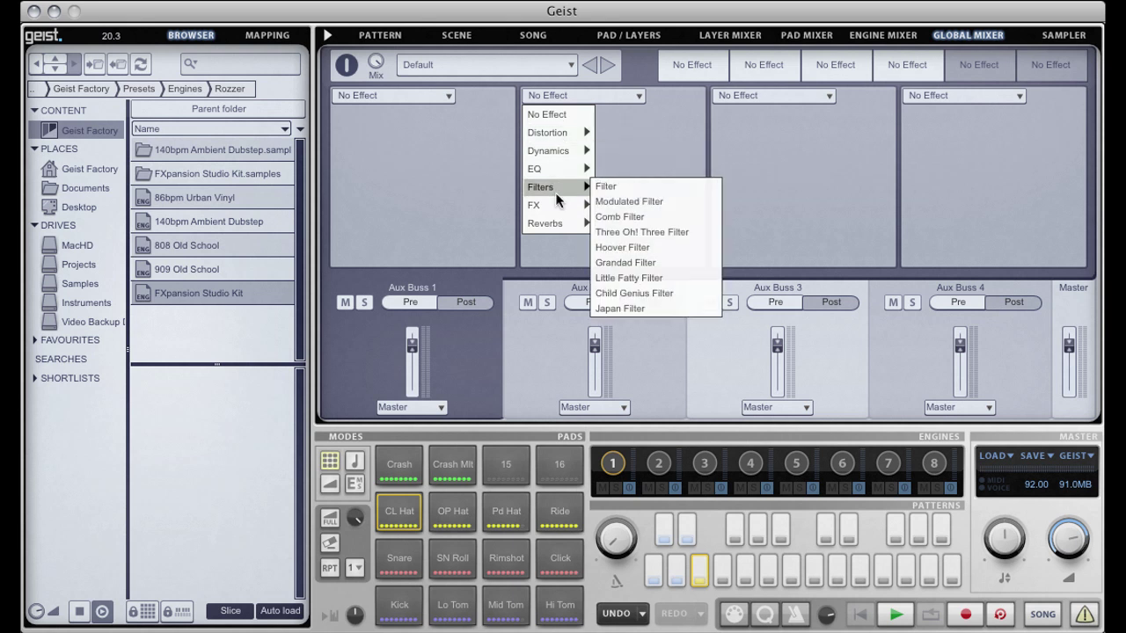
pyautogui.moveTo(559, 204)
pyautogui.click(612, 205)
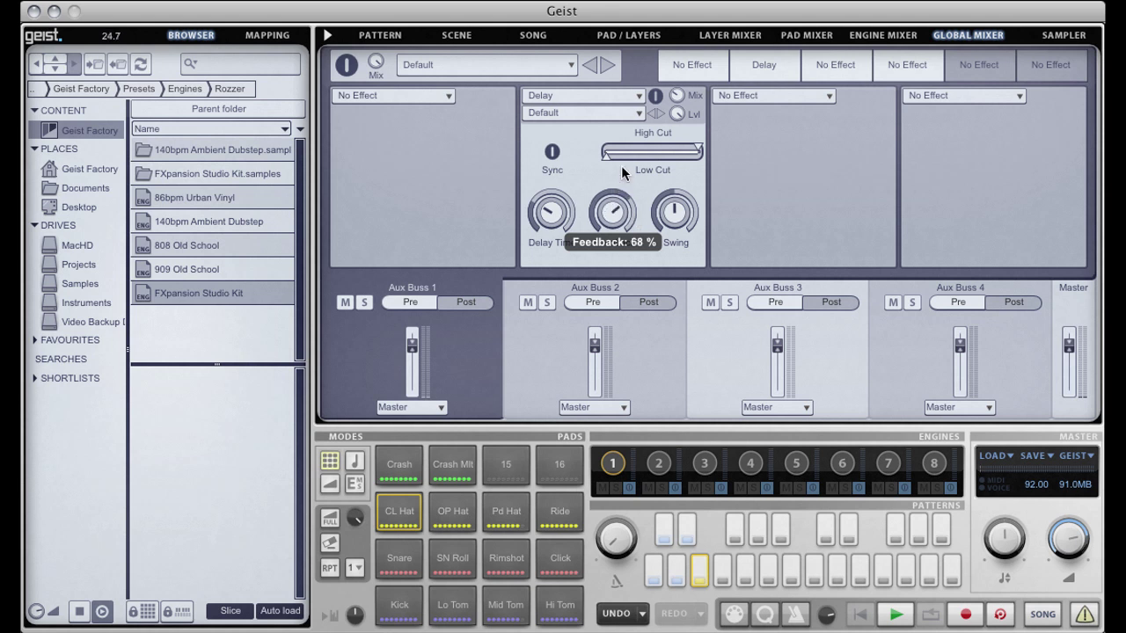
pyautogui.moveTo(621, 166); pyautogui.dragTo(621, 163)
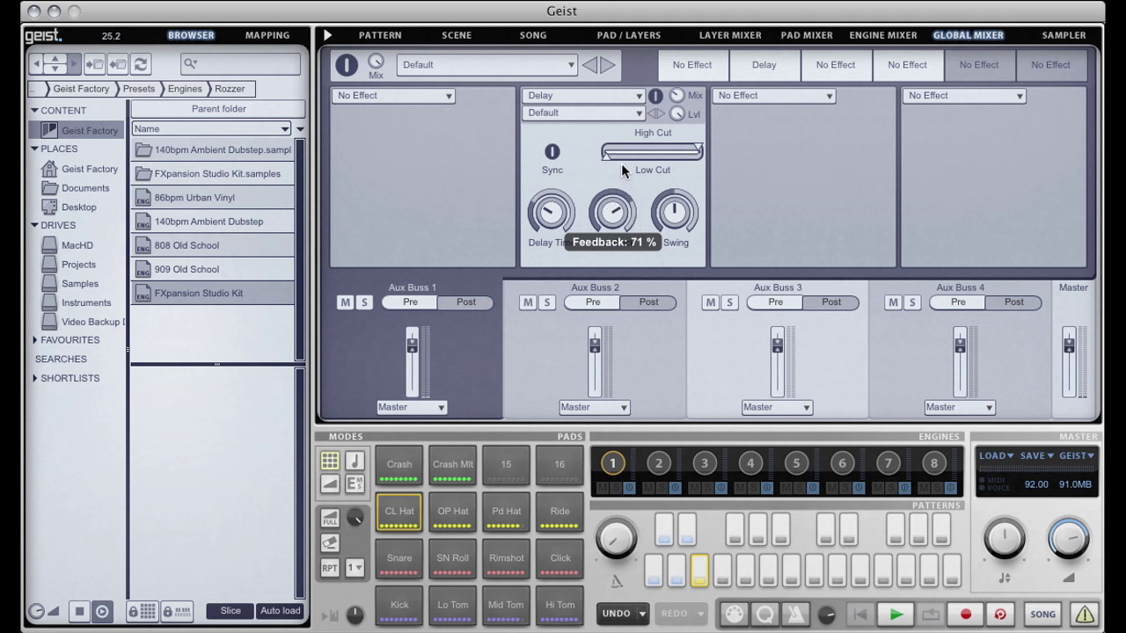
# Play the CL Hat pattern and send step 11 fully to Send 1.
pyautogui.click(382, 37)
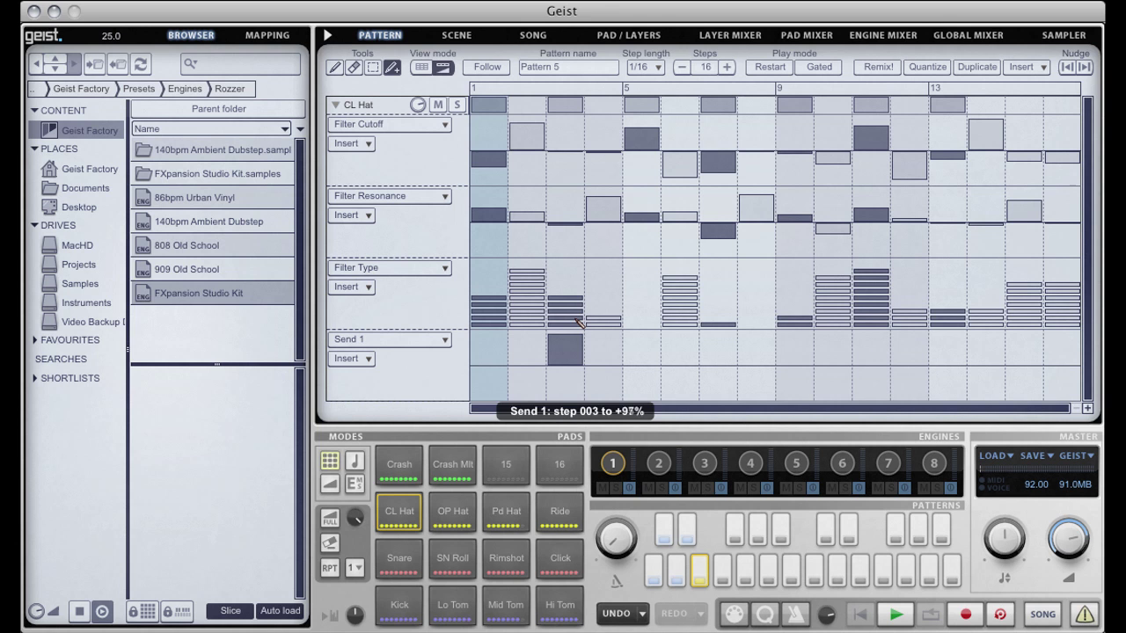
pyautogui.press('space')
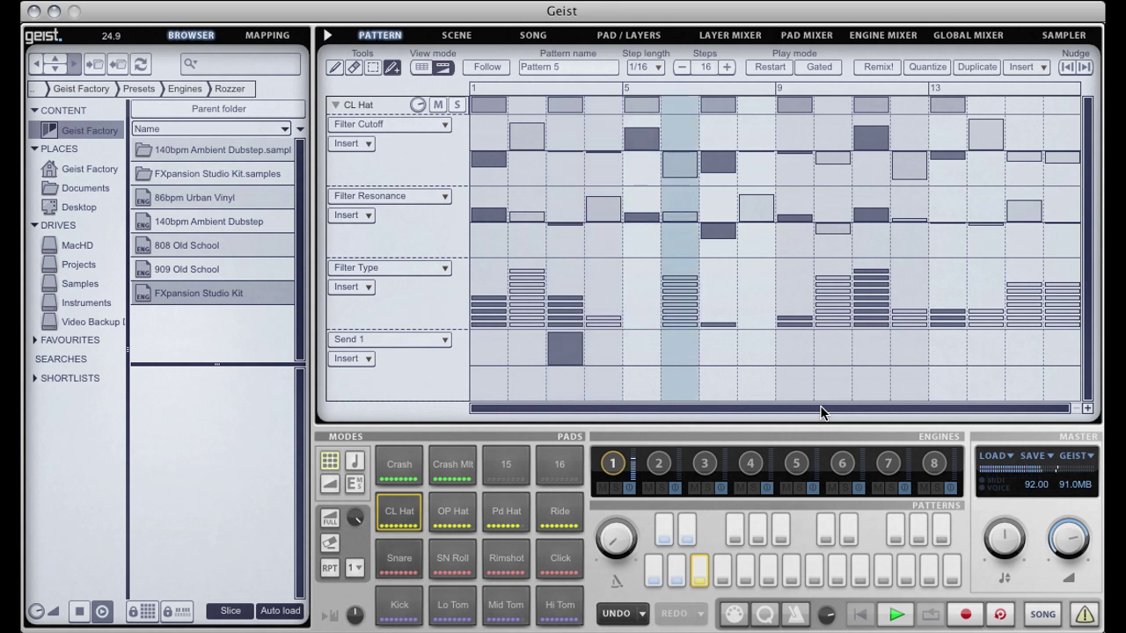
pyautogui.moveTo(874, 362); pyautogui.dragTo(878, 302)
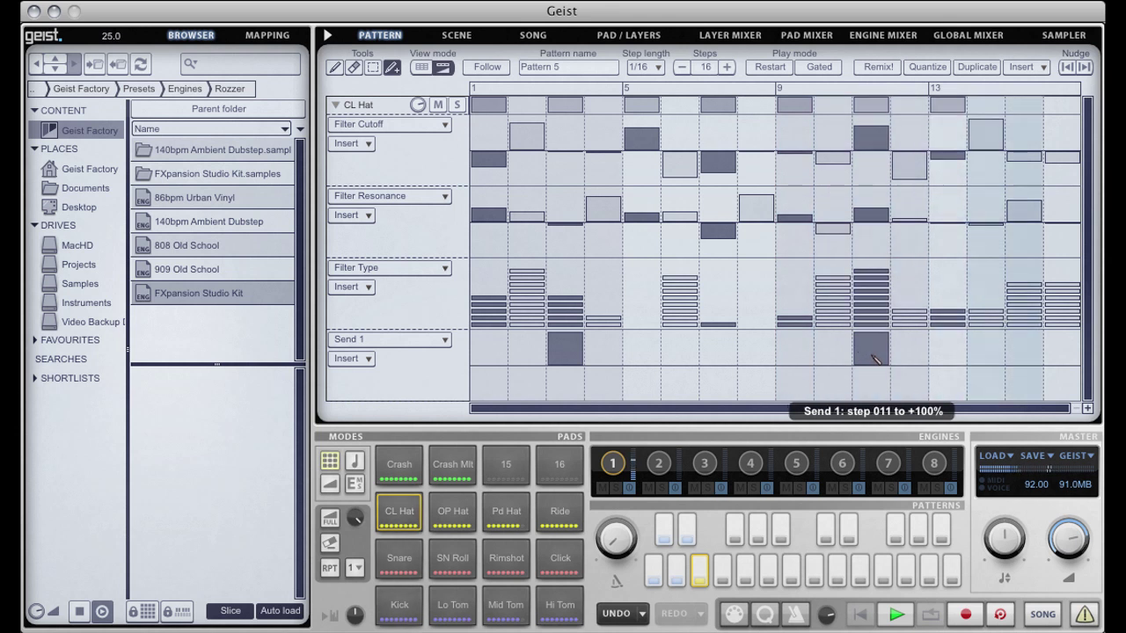
# Set the delay to 1/32 with feedback around 85%, and add a 65% Send 1 at step 7.
pyautogui.click(967, 37)
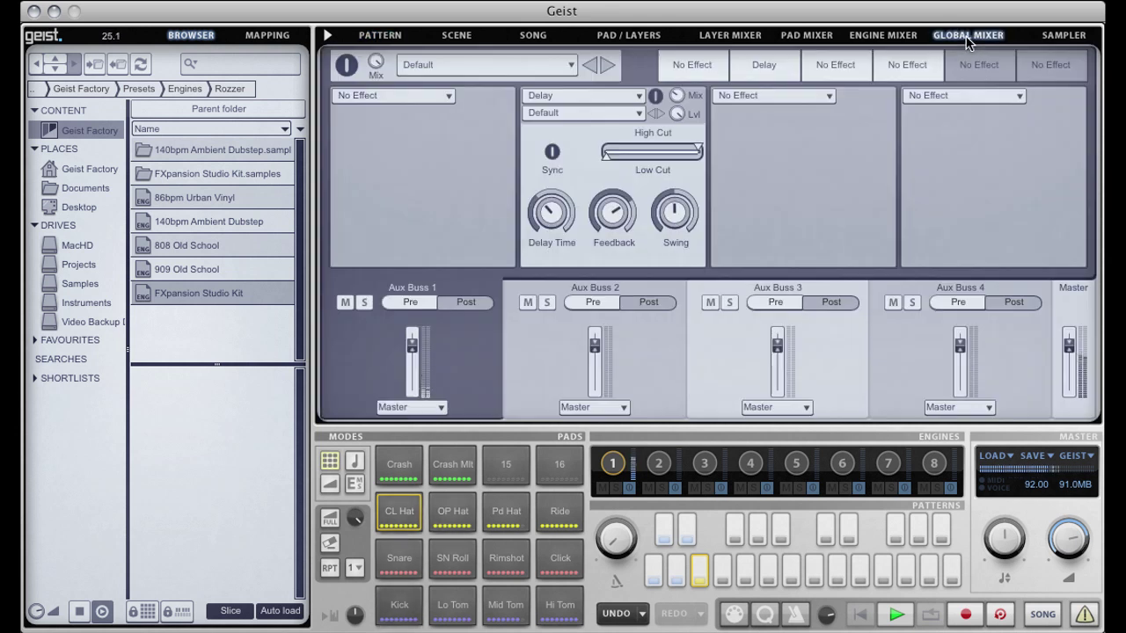
pyautogui.moveTo(551, 211); pyautogui.dragTo(549, 239)
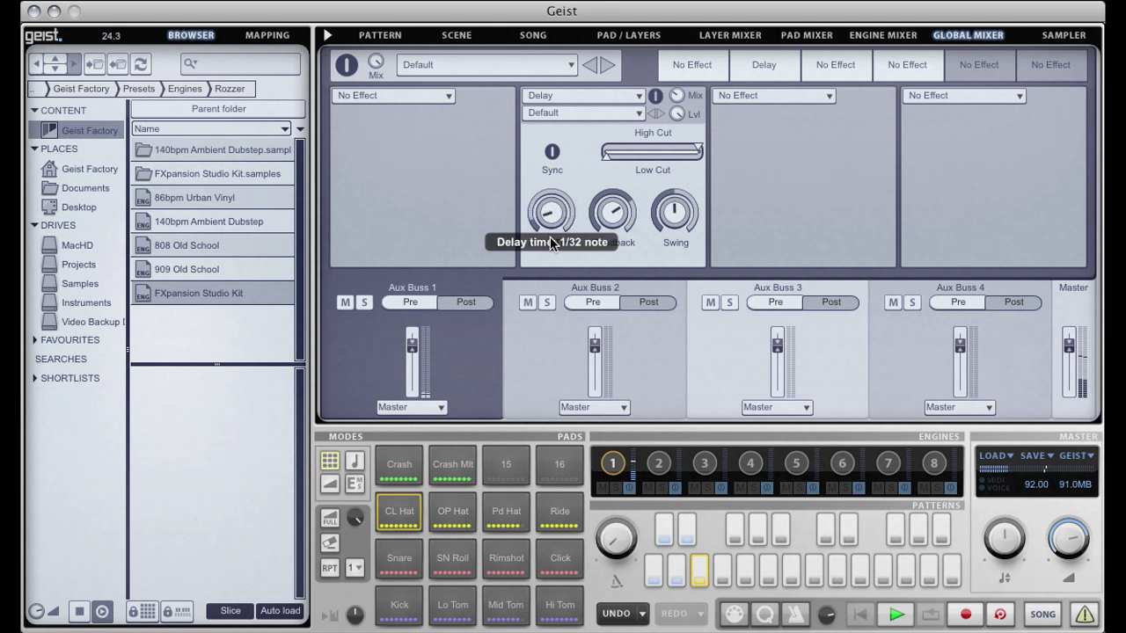
pyautogui.moveTo(612, 215); pyautogui.dragTo(614, 205)
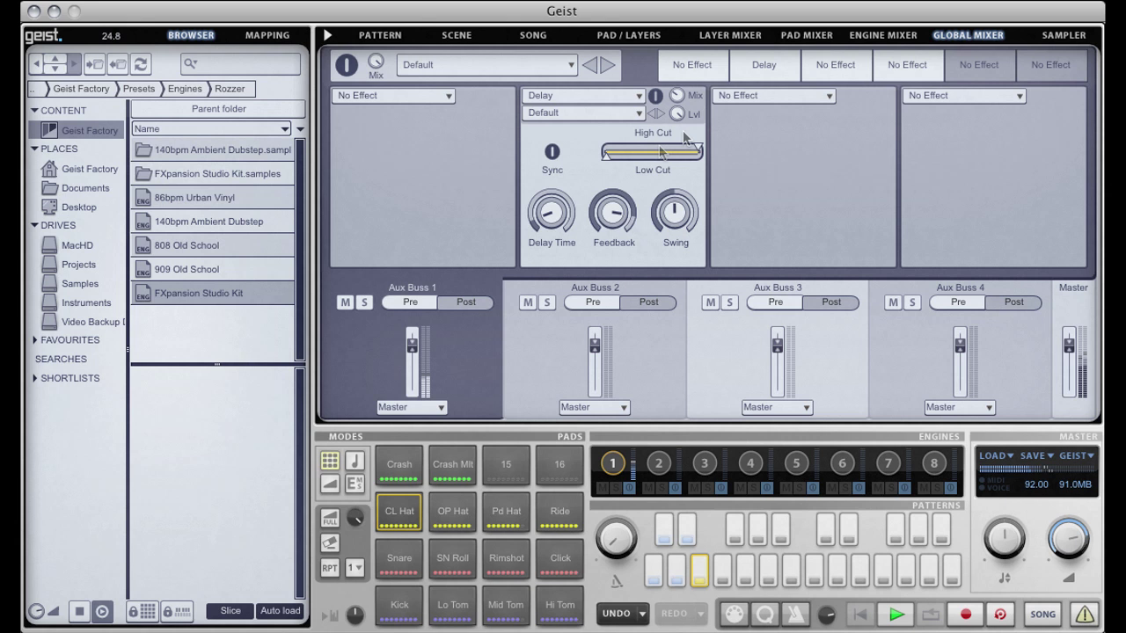
pyautogui.moveTo(676, 95)
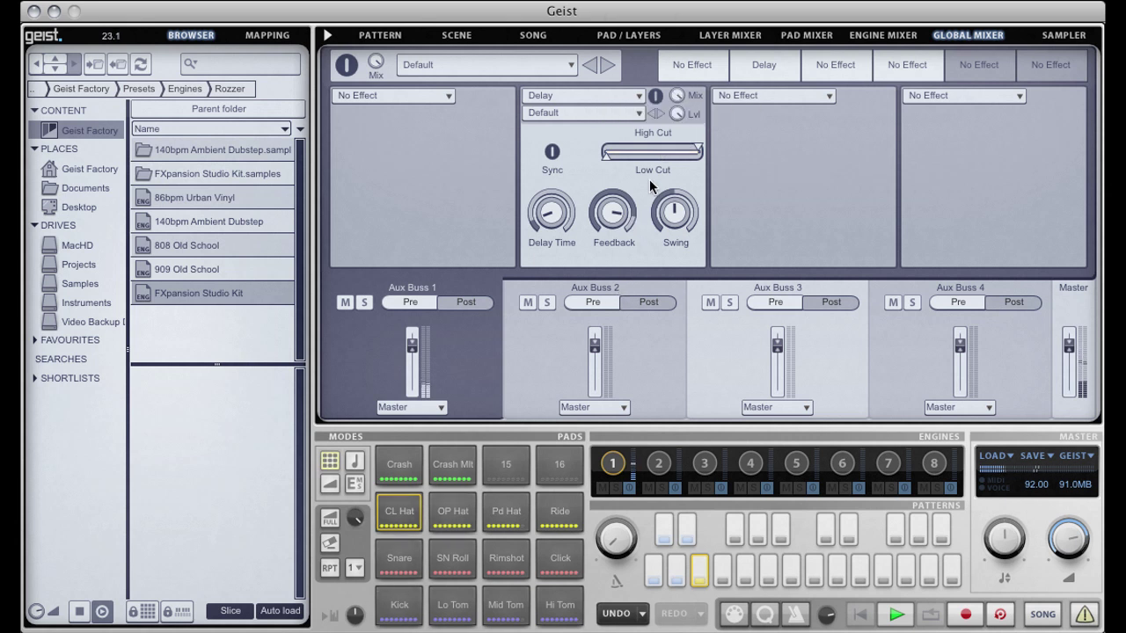
pyautogui.click(386, 35)
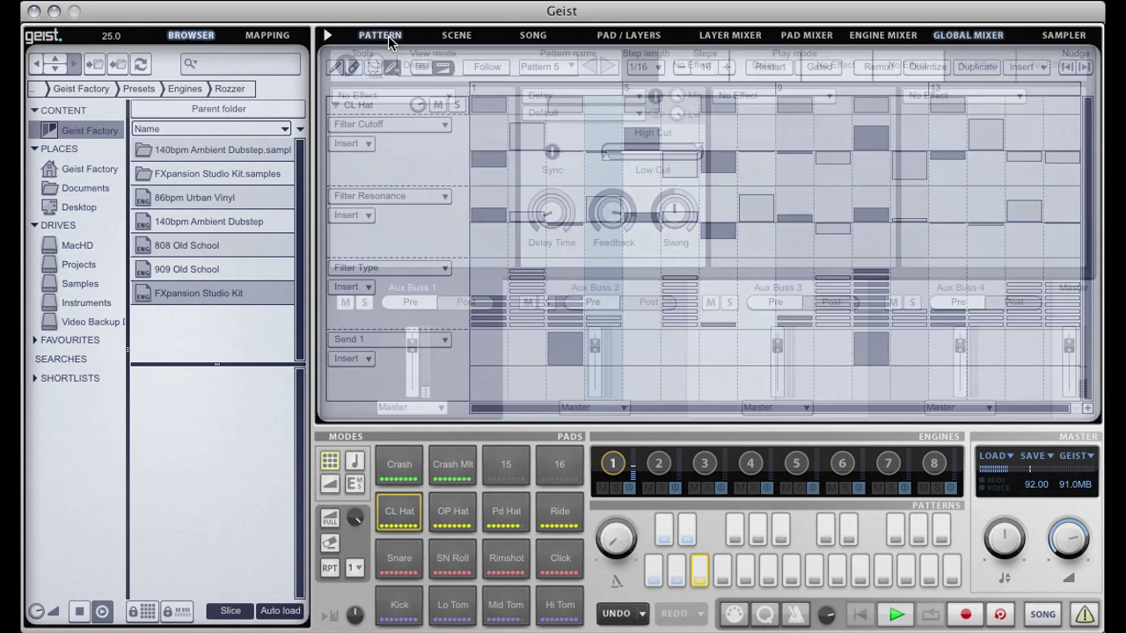
pyautogui.moveTo(718, 369); pyautogui.dragTo(717, 338)
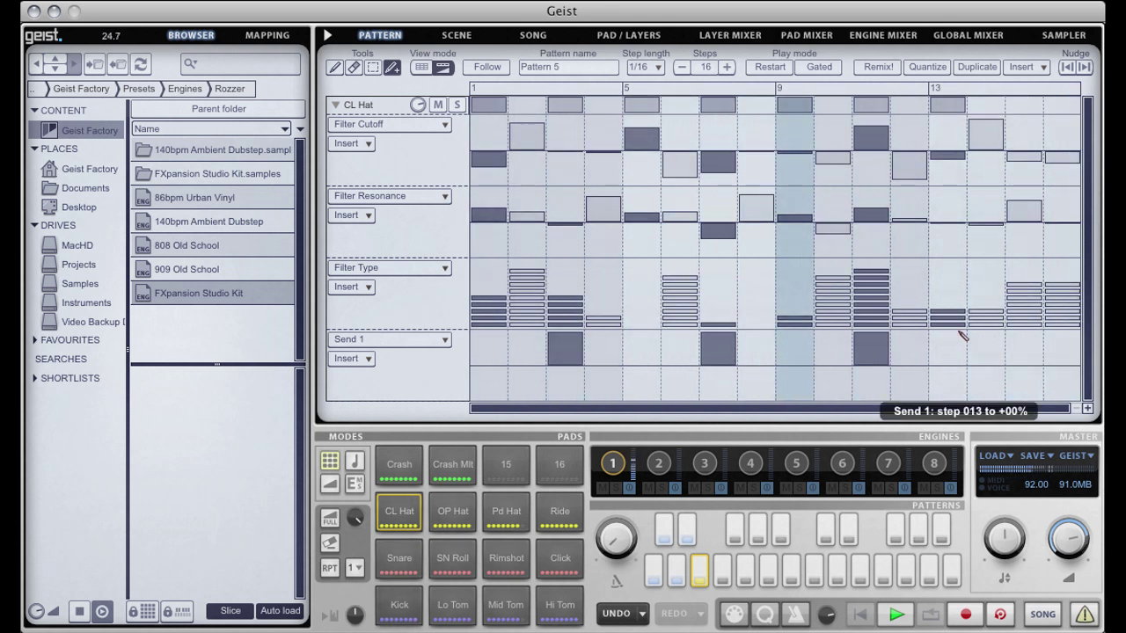
# Duplicate Pattern 5 out to 64 steps, moving the step-15 open hat onto CL Hat.
pyautogui.click(414, 66)
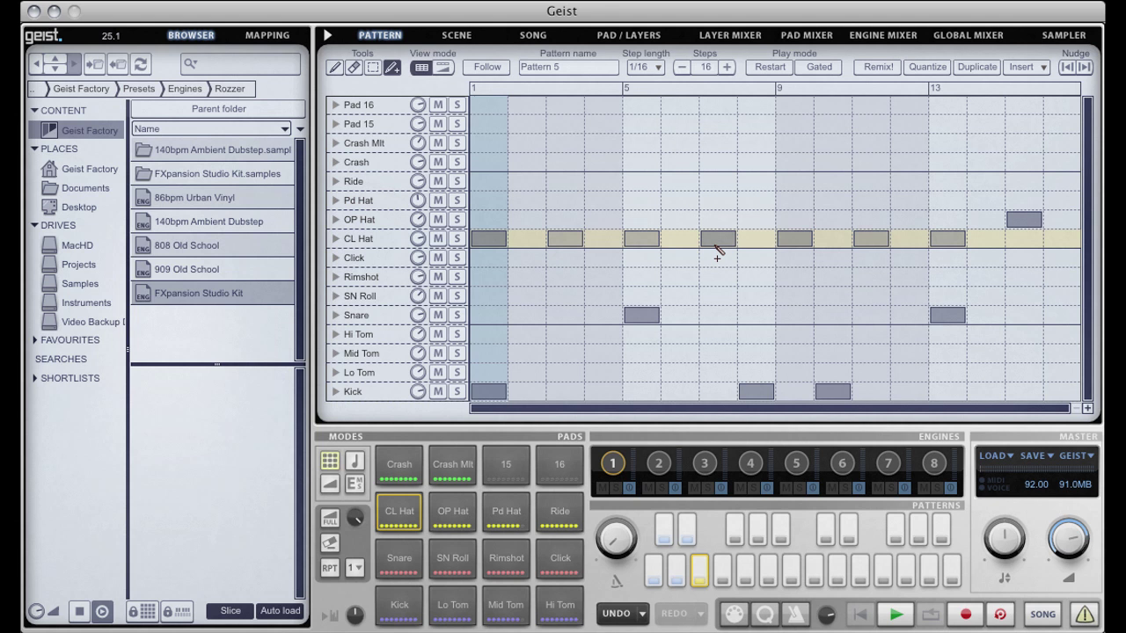
pyautogui.click(977, 66)
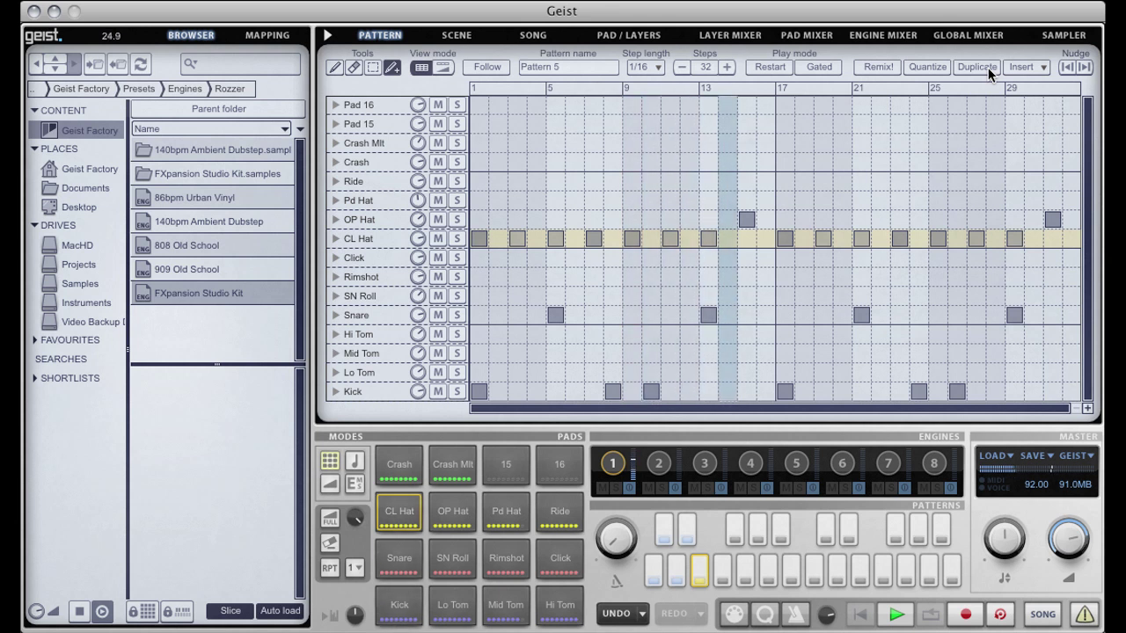
pyautogui.moveTo(746, 219); pyautogui.dragTo(747, 239)
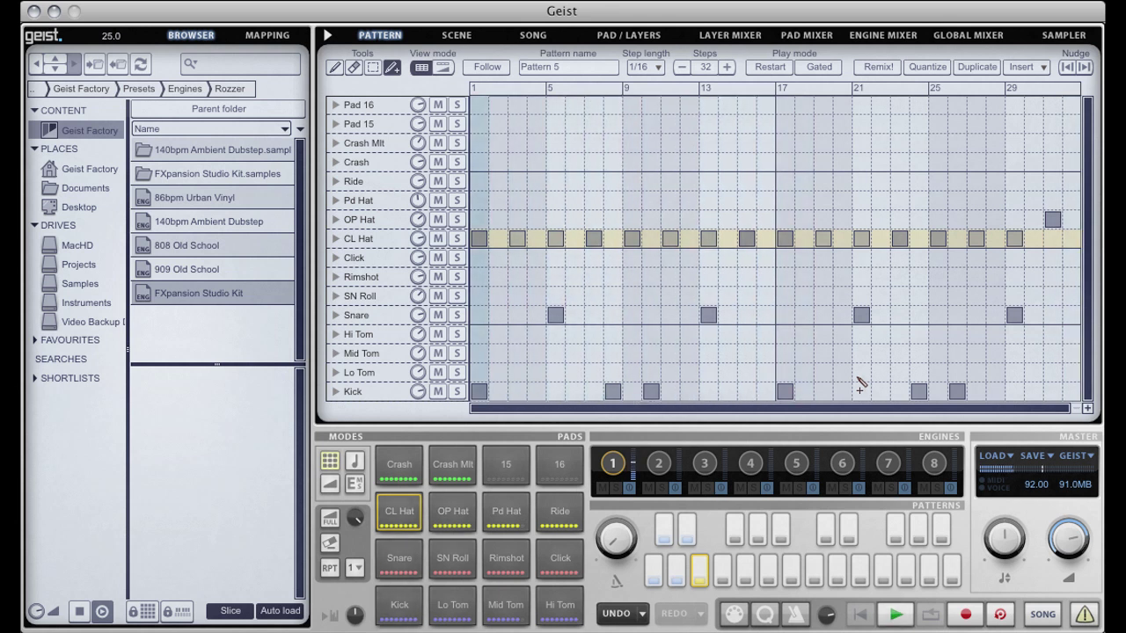
pyautogui.click(978, 63)
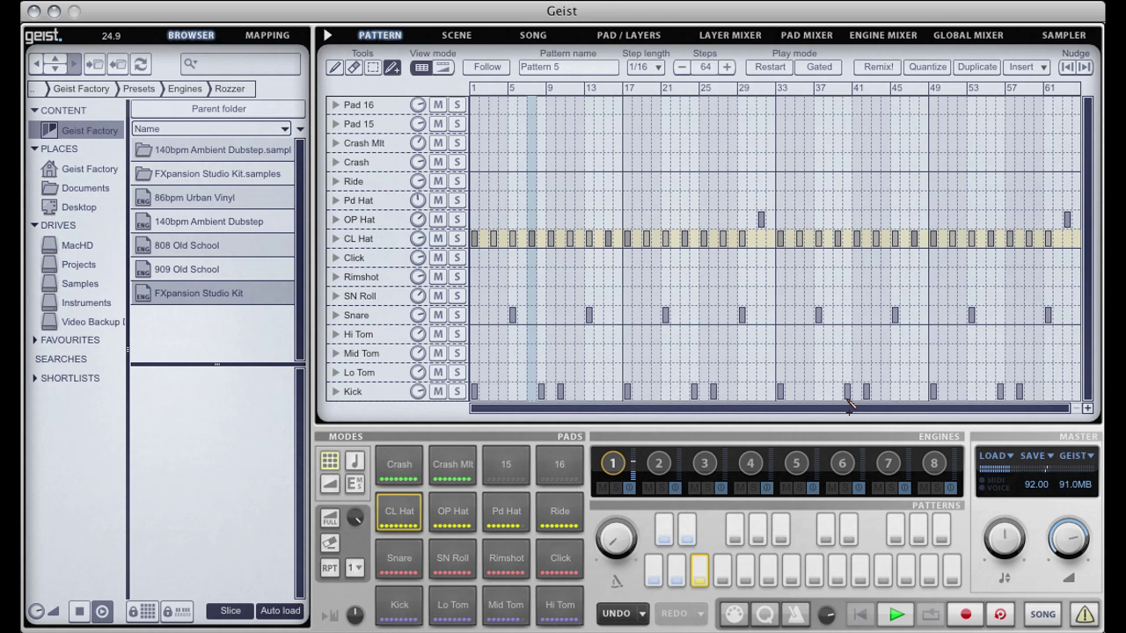
# Vary the kicks: add one near step 19, remove one near 49, add one at 53.
pyautogui.click(646, 392)
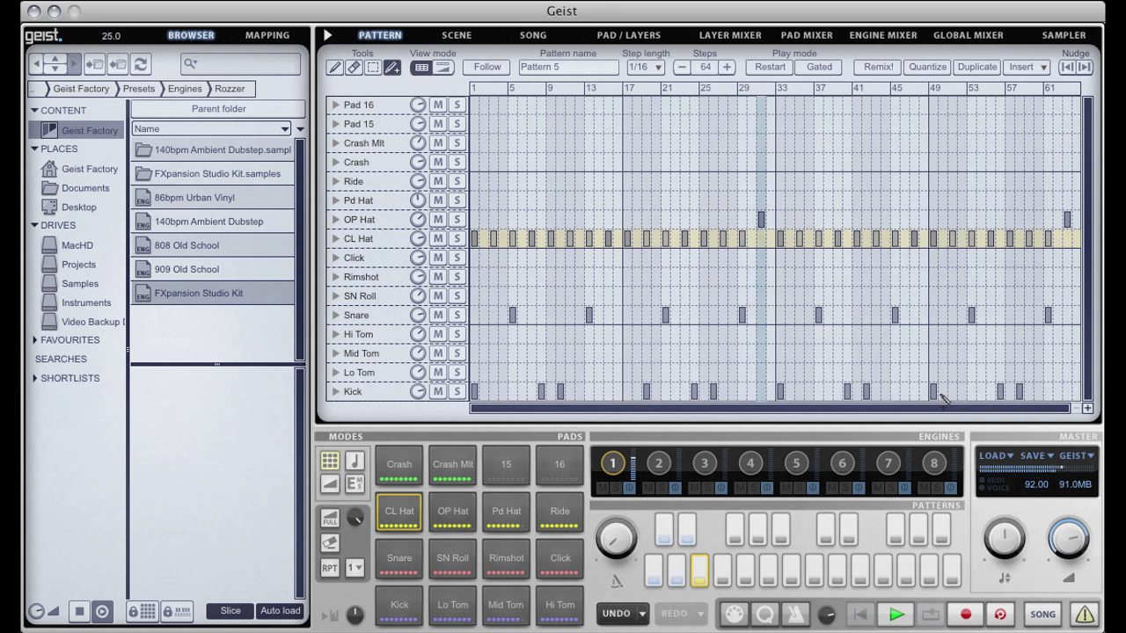
pyautogui.click(933, 392)
pyautogui.click(954, 392)
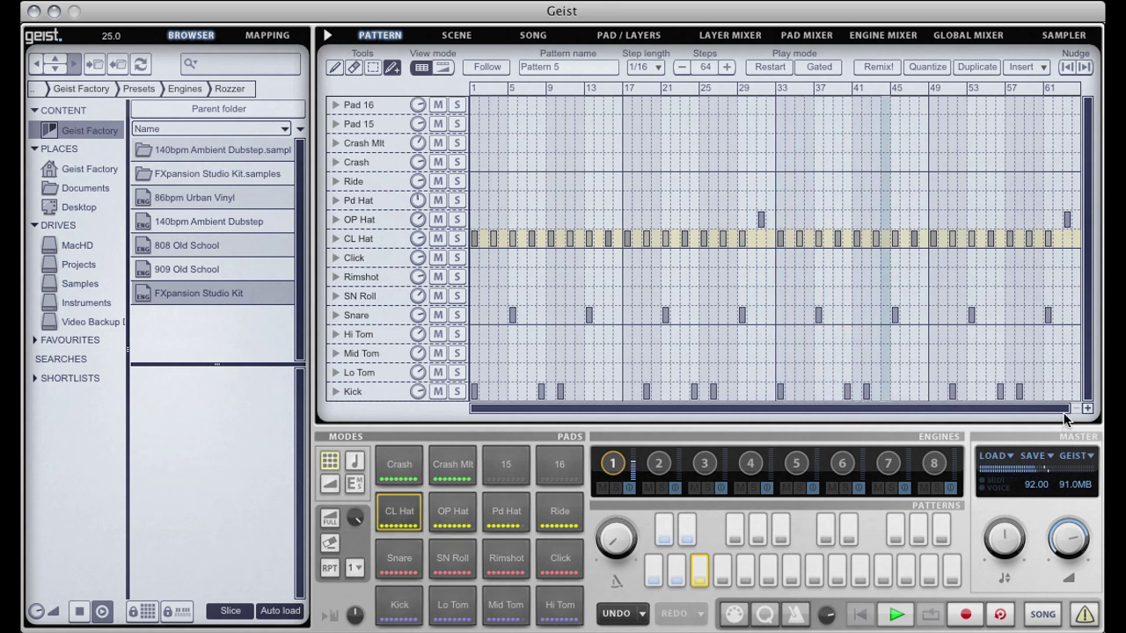
# Add snare hits on steps 62–64 and ramp their velocities upward to 79 in the Snare velocity lane.
pyautogui.moveTo(1057, 314); pyautogui.dragTo(1076, 314)
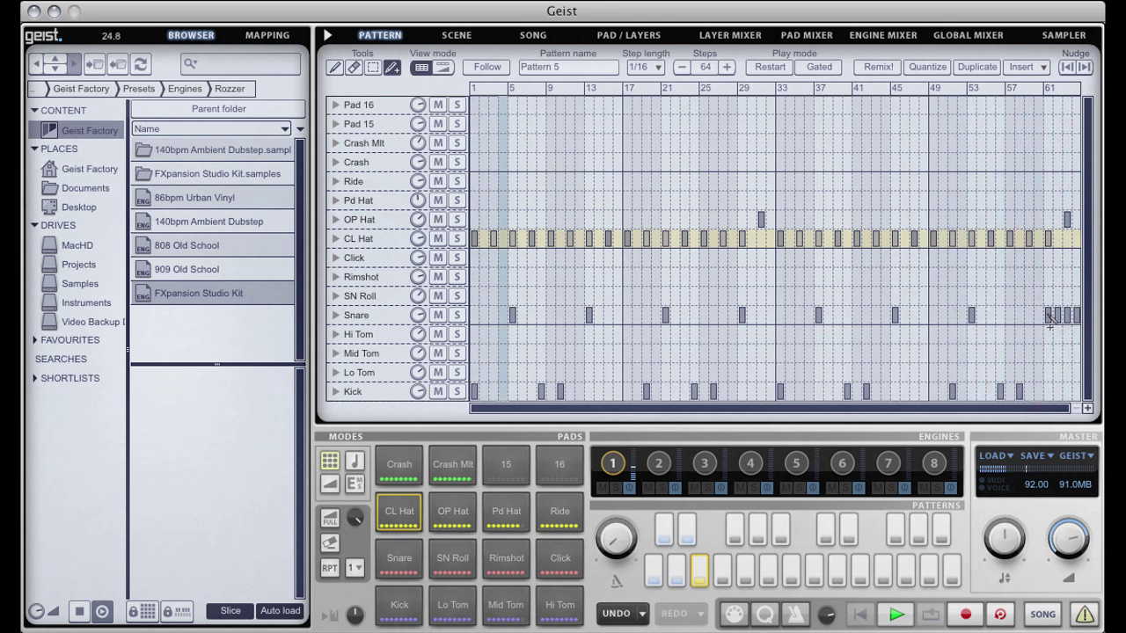
pyautogui.click(335, 314)
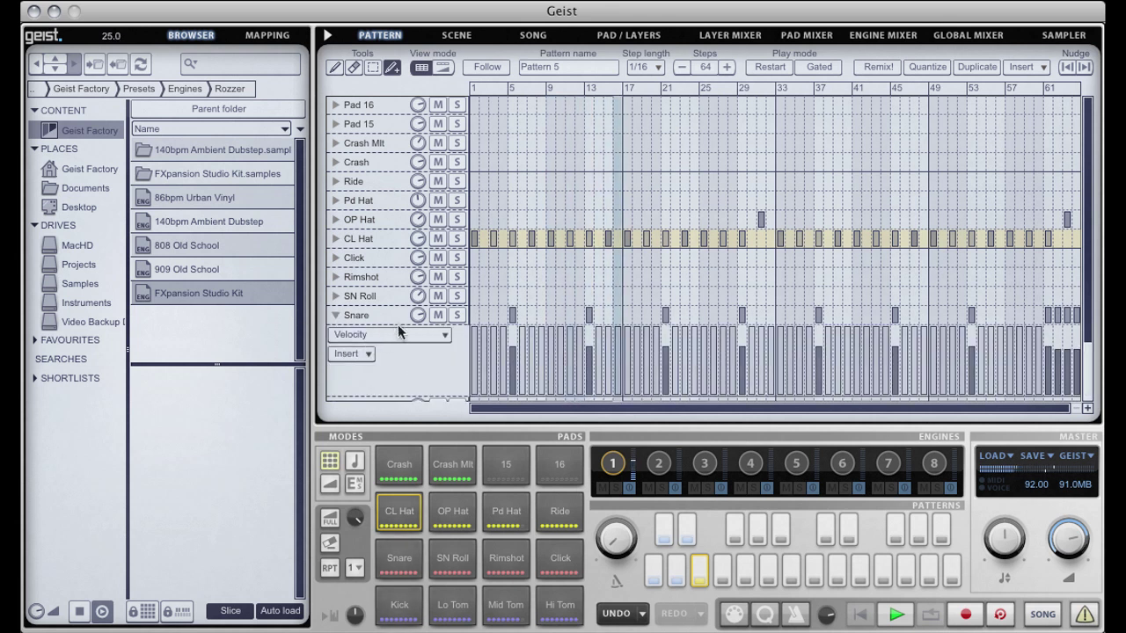
pyautogui.moveTo(1049, 383); pyautogui.dragTo(1084, 332)
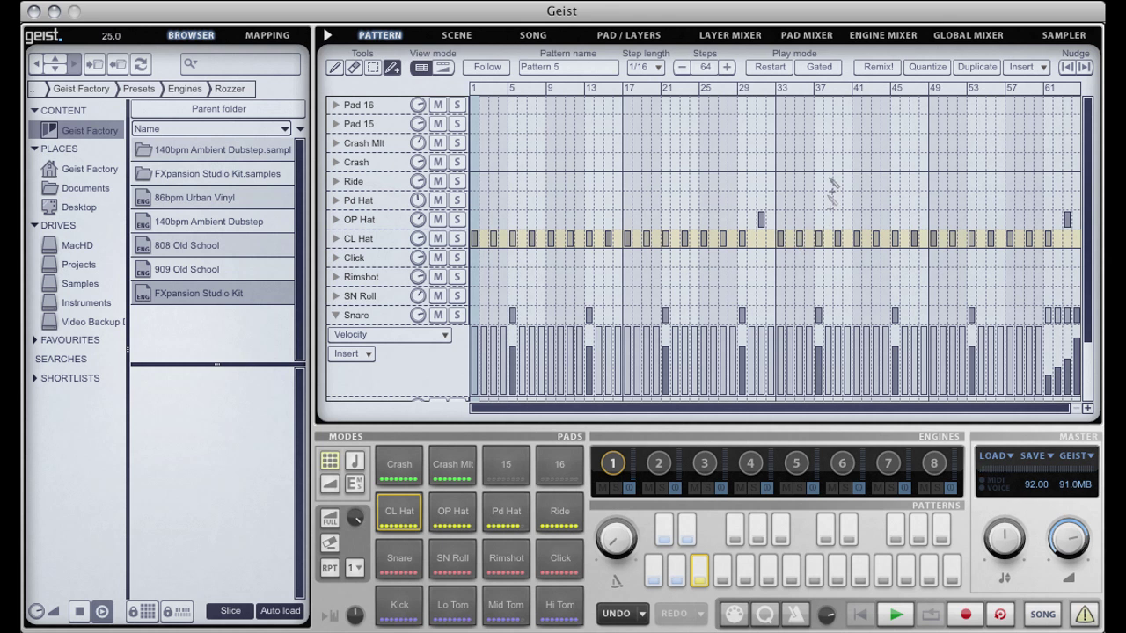
# Try pattern lengths of 63, 32 and 128 steps with the Steps −/+ buttons.
pyautogui.click(682, 69)
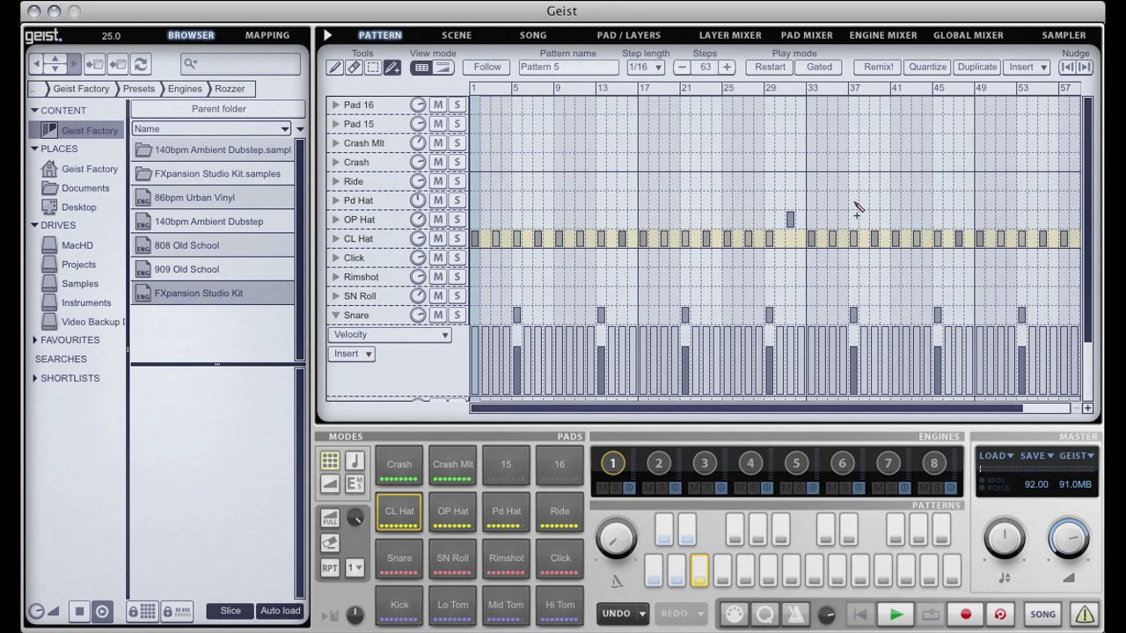
pyautogui.click(728, 68)
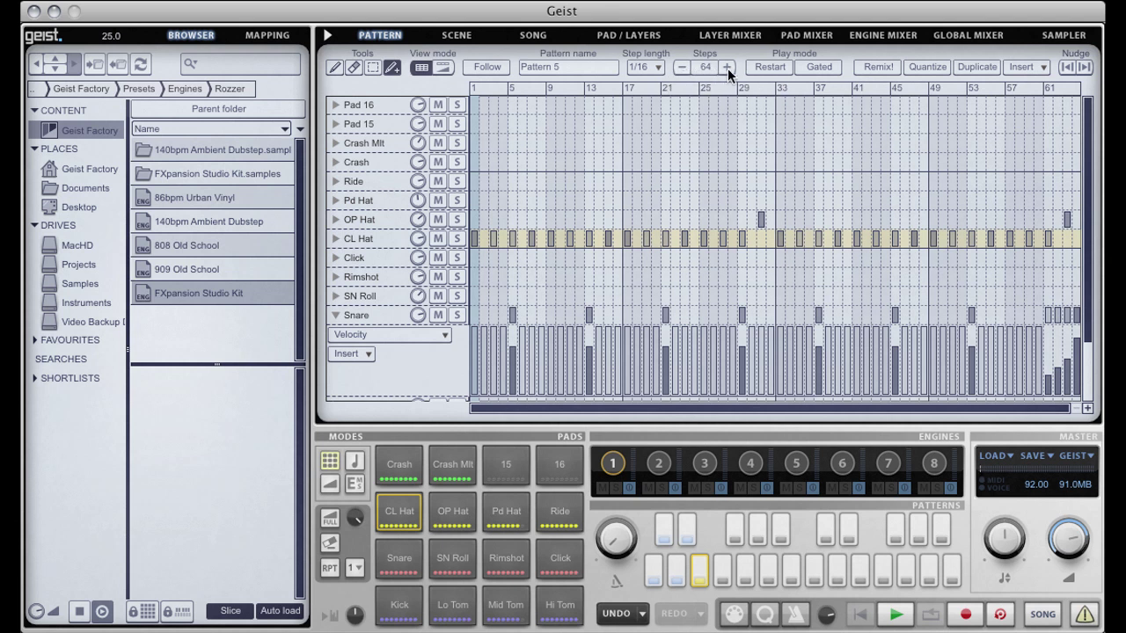
pyautogui.click(681, 68)
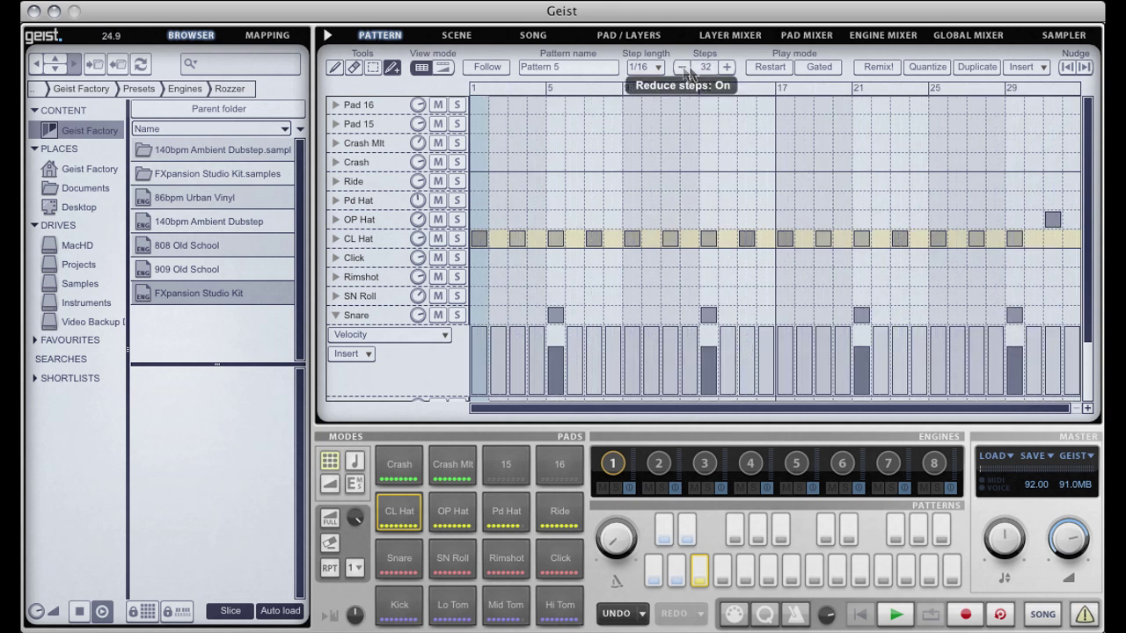
pyautogui.click(727, 68)
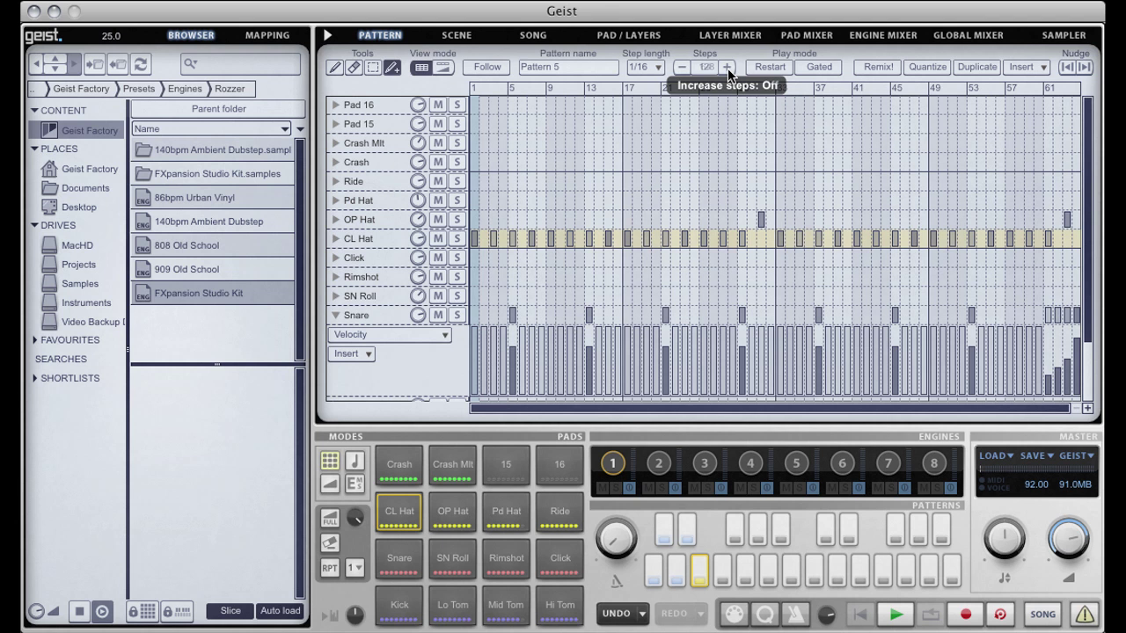
pyautogui.click(727, 67)
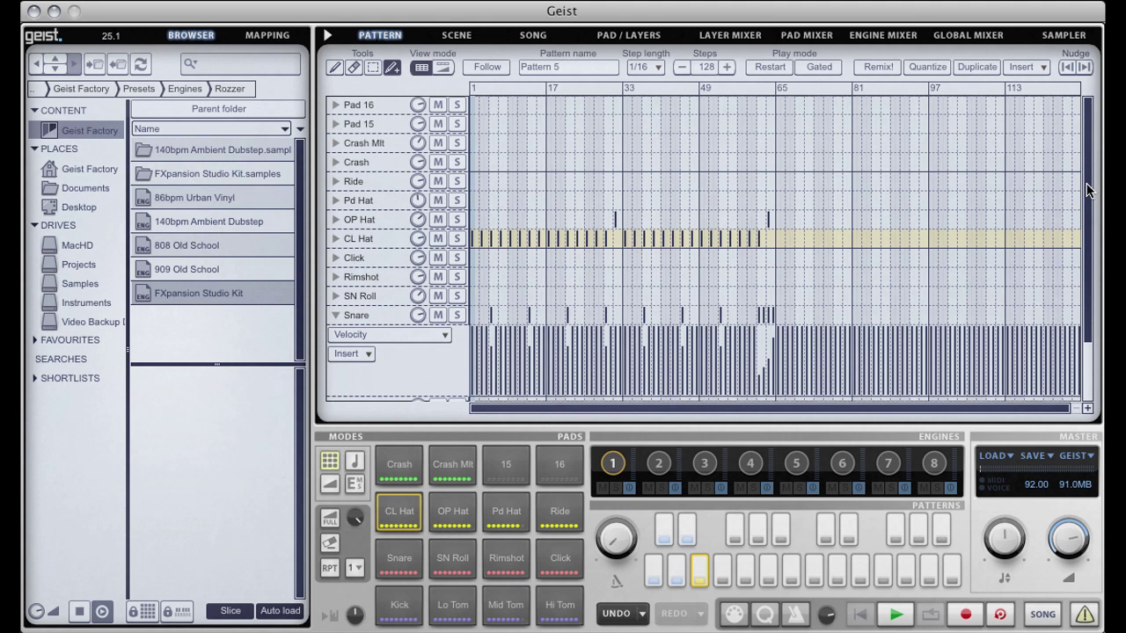
# Collapse the Snare velocity lane and set the pattern back to 64 steps.
pyautogui.scroll(-3, 1088, 191)
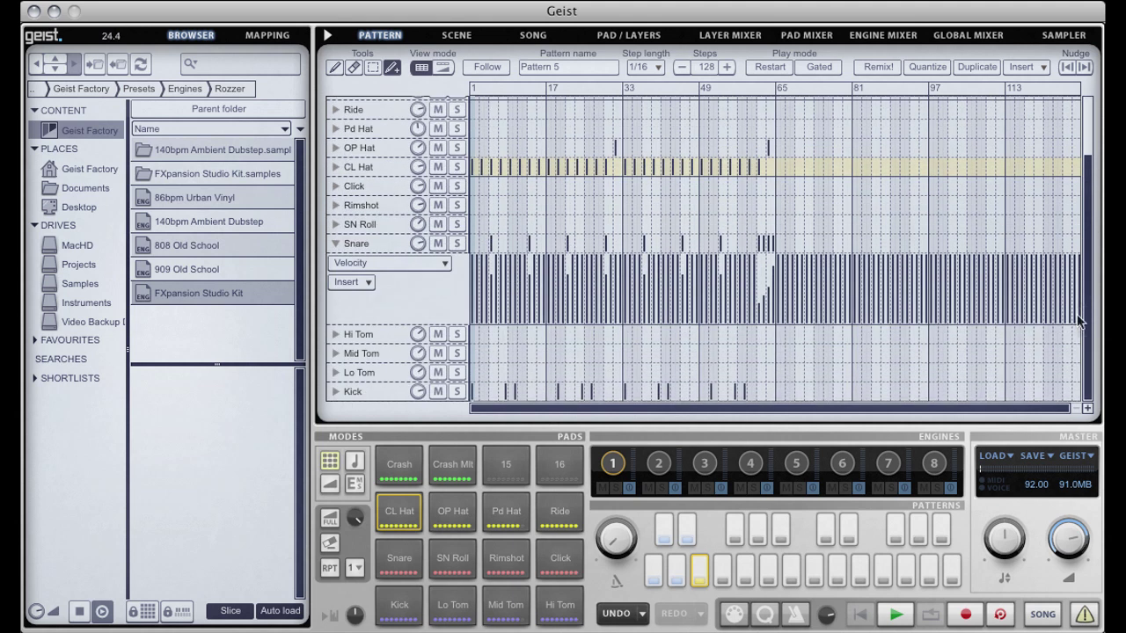
pyautogui.click(336, 243)
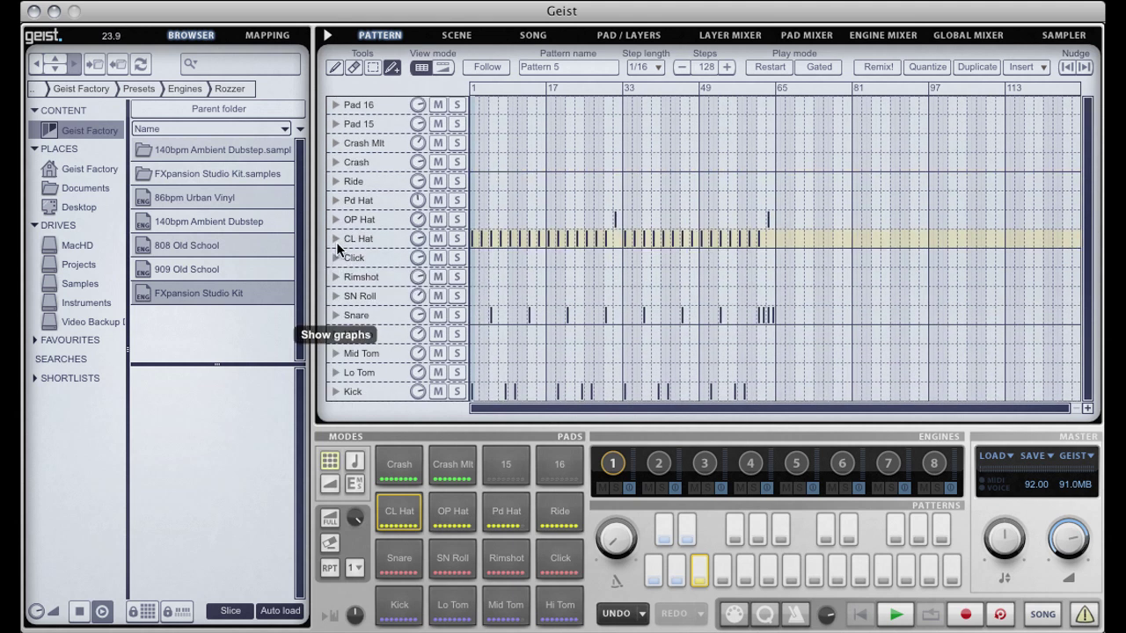
pyautogui.click(681, 67)
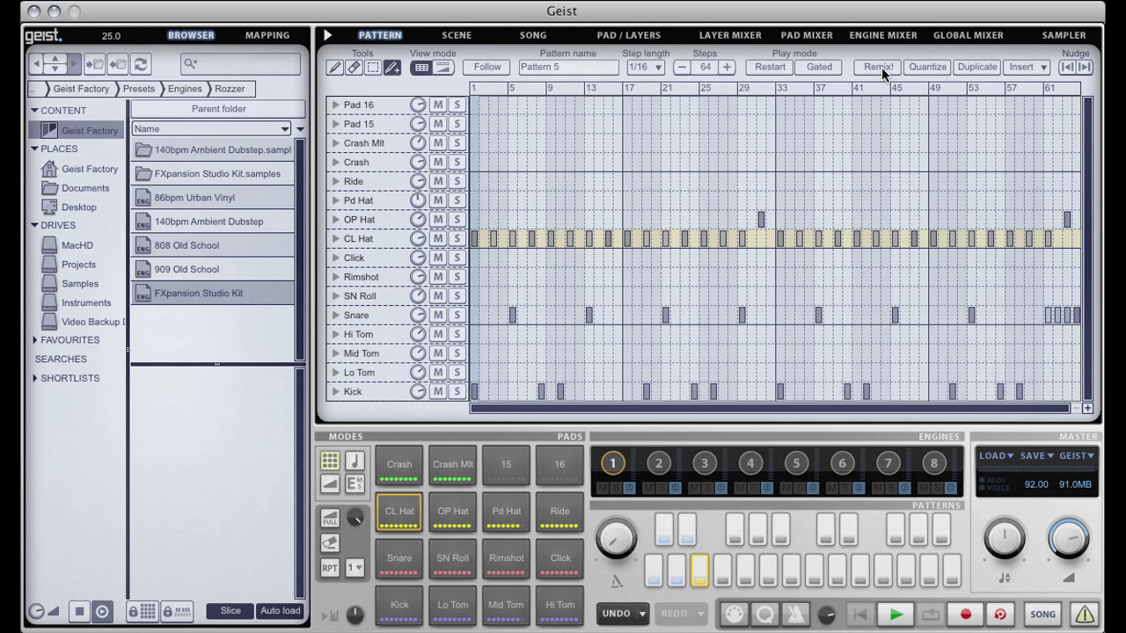
# Load the 070 Livekit 03 KS loop from Geist Factory > Loops > Dubstep and accept its slices.
pyautogui.click(76, 134)
pyautogui.doubleClick(175, 175)
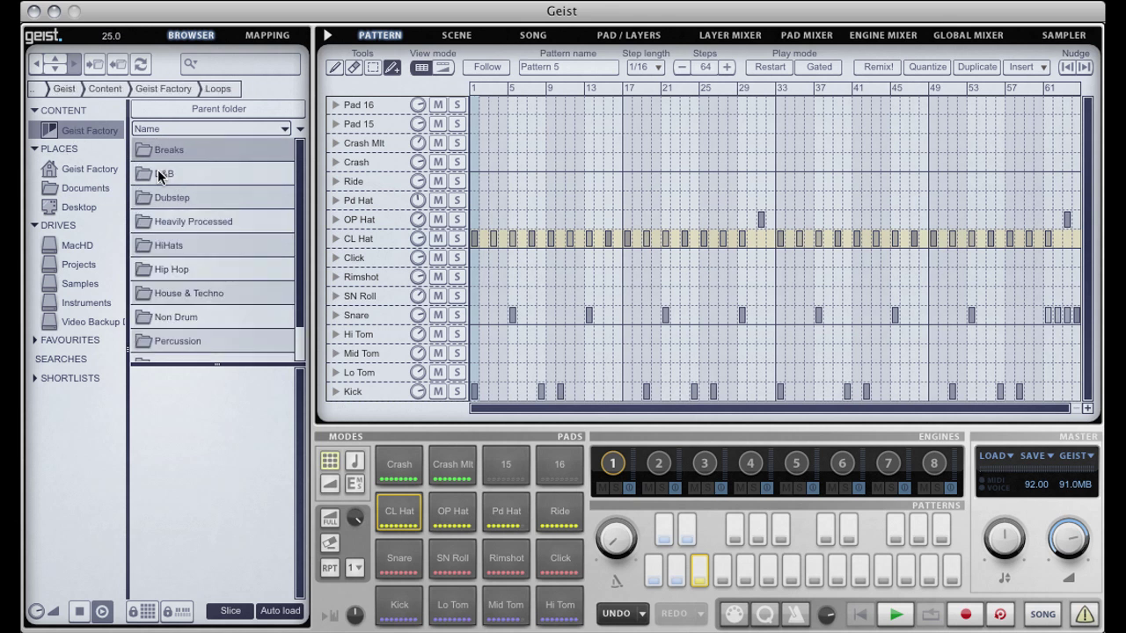
pyautogui.doubleClick(159, 152)
pyautogui.doubleClick(216, 303)
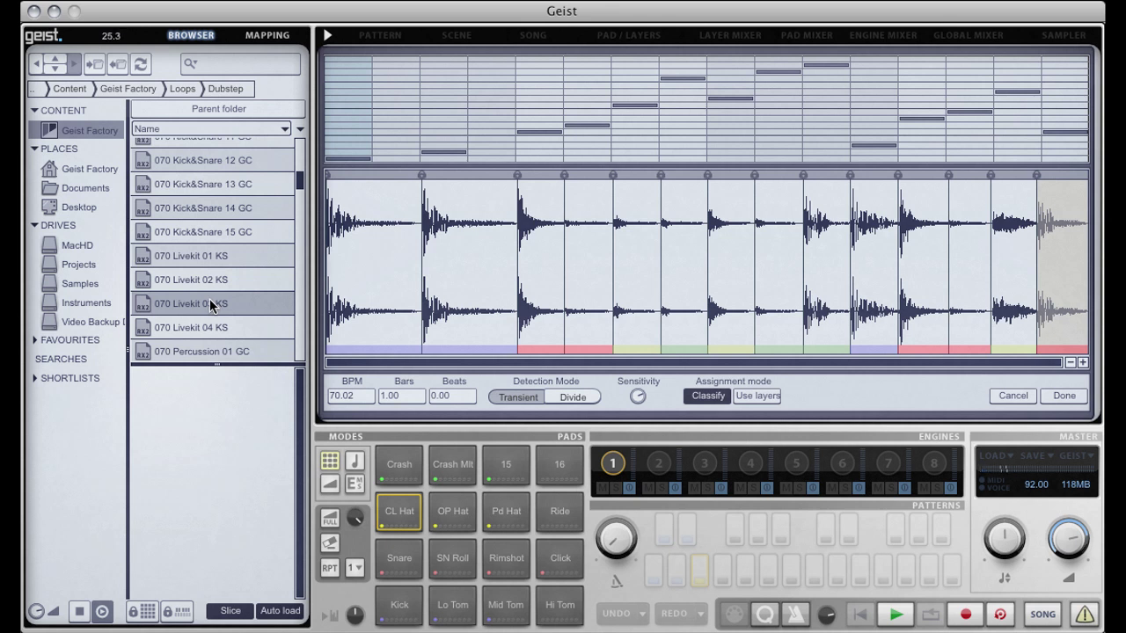
pyautogui.click(1055, 398)
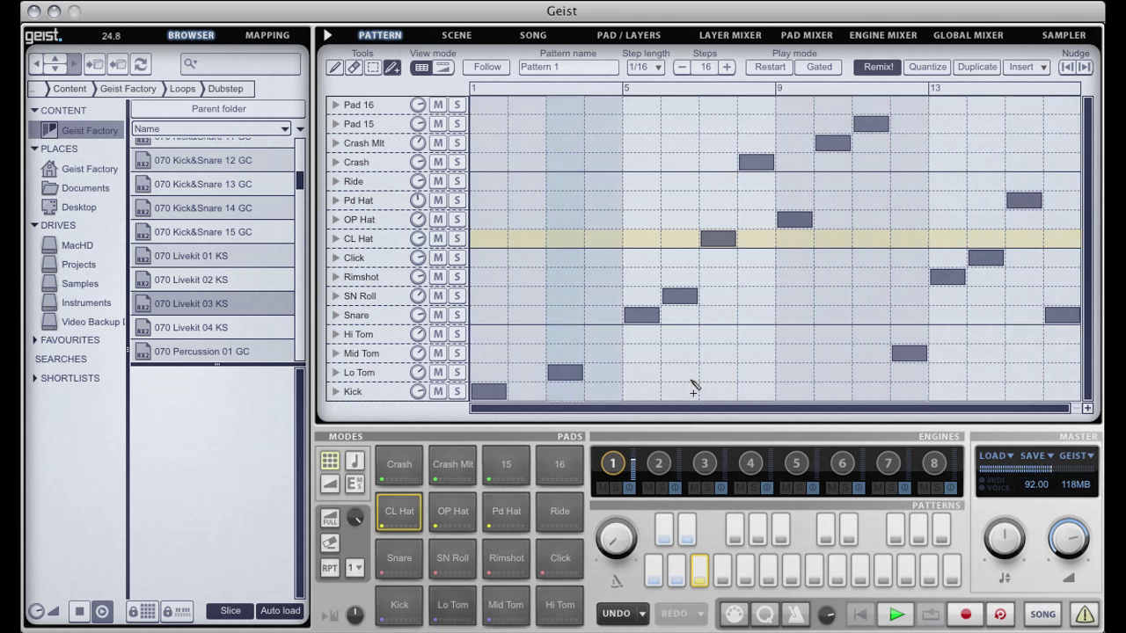
# Move the step-3 hit to Mid Tom, swap the step-5 Snare and step-7 CL Hat, and shift the Crash and OP Hat hits.
pyautogui.moveTo(565, 372); pyautogui.dragTo(565, 204)
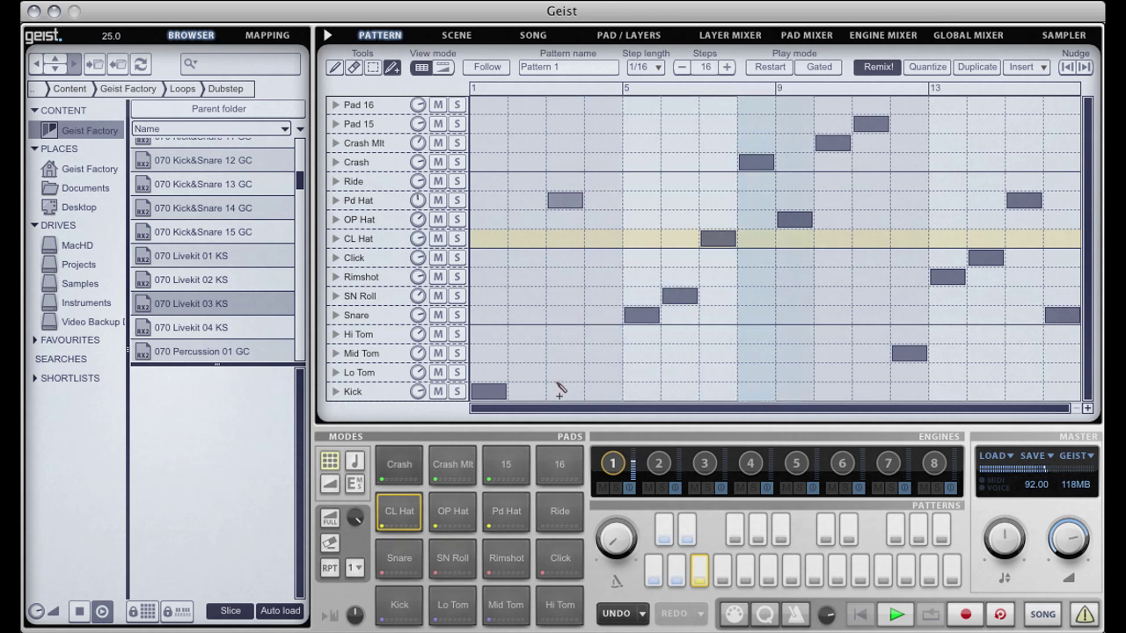
pyautogui.click(568, 354)
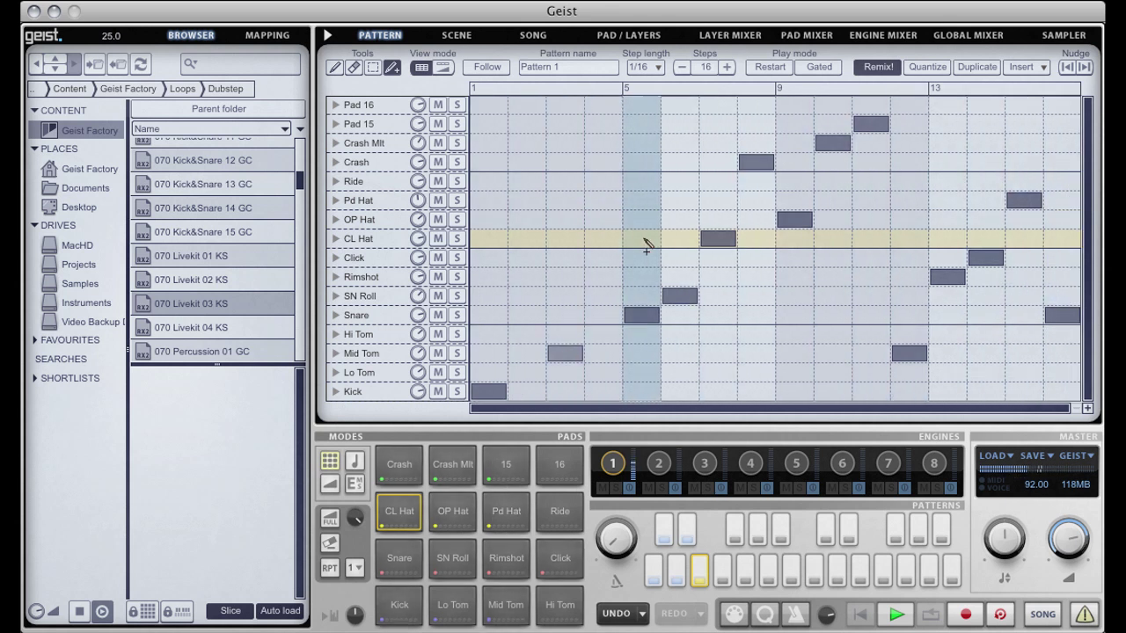
pyautogui.click(645, 241)
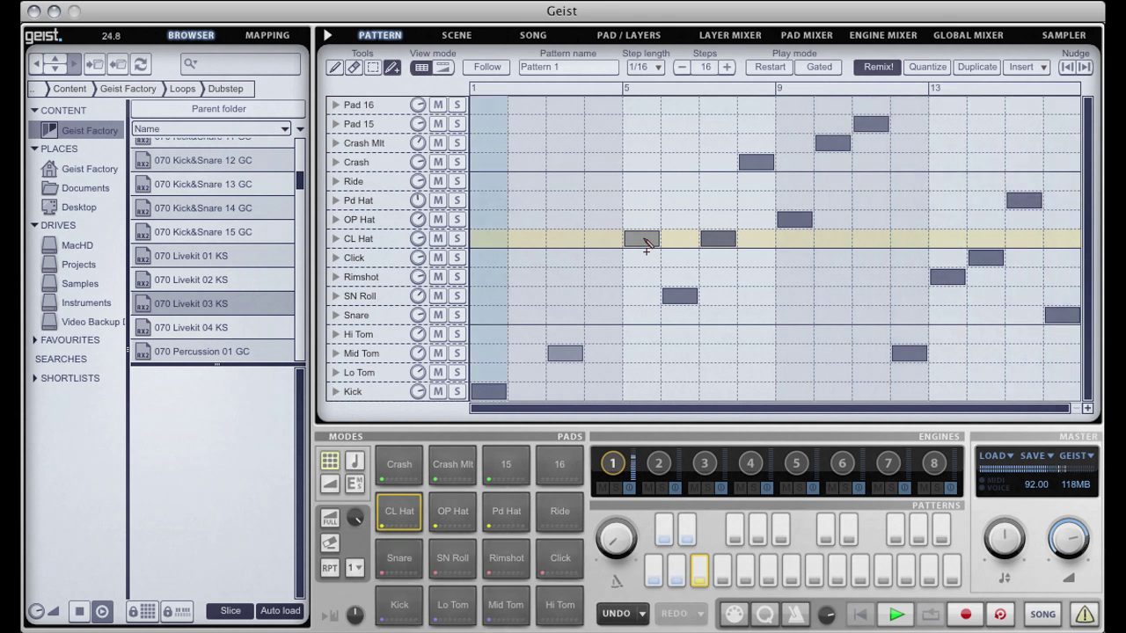
pyautogui.click(717, 315)
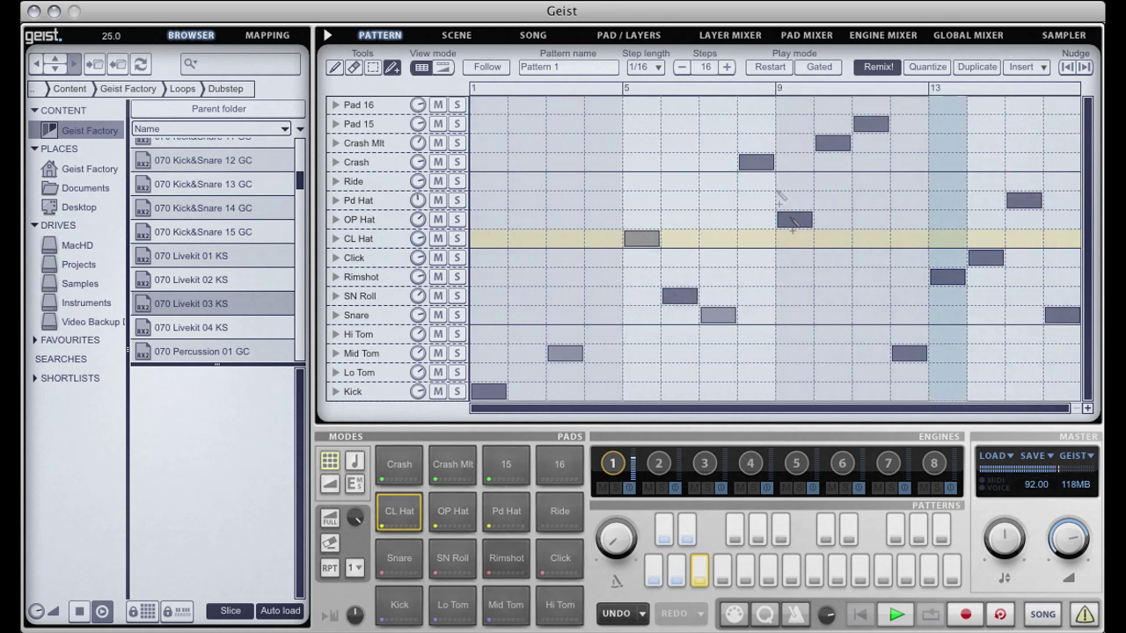
pyautogui.click(766, 241)
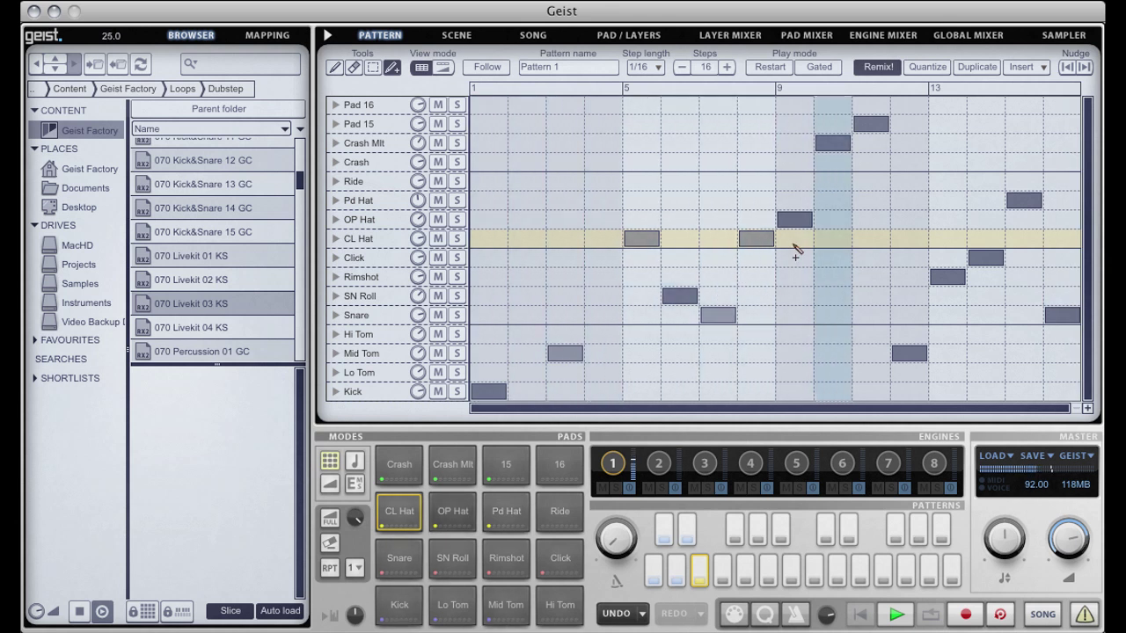
pyautogui.click(792, 182)
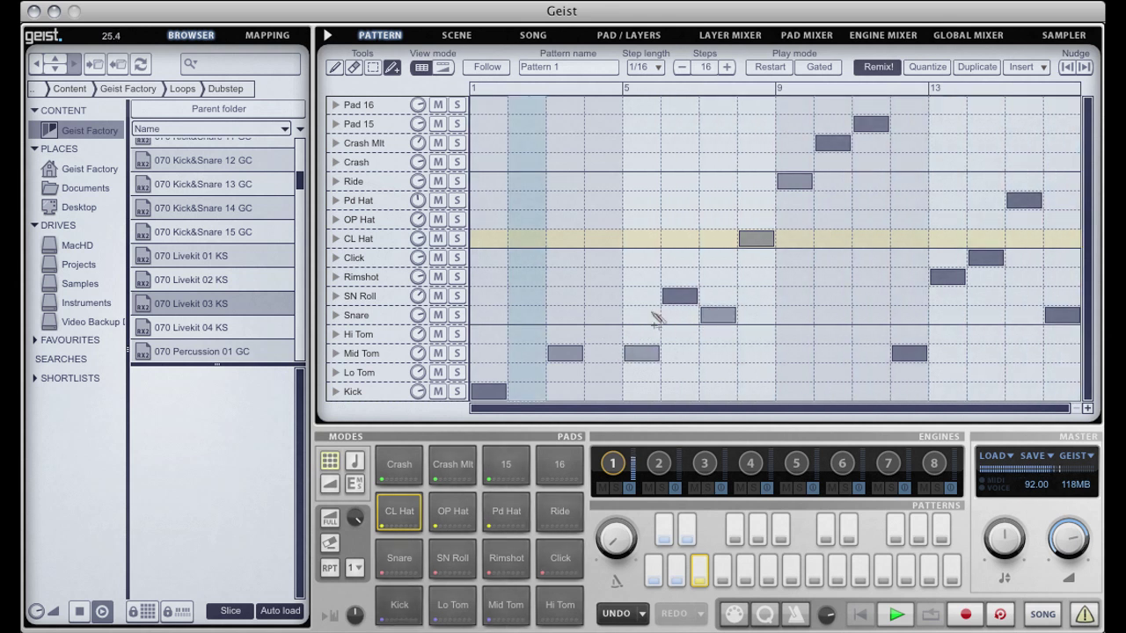
# Put the step-5 hit on Snare, step 7 on Rimshot, step 13 on CL Hat and step 14 on SN Roll.
pyautogui.click(656, 335)
pyautogui.click(648, 315)
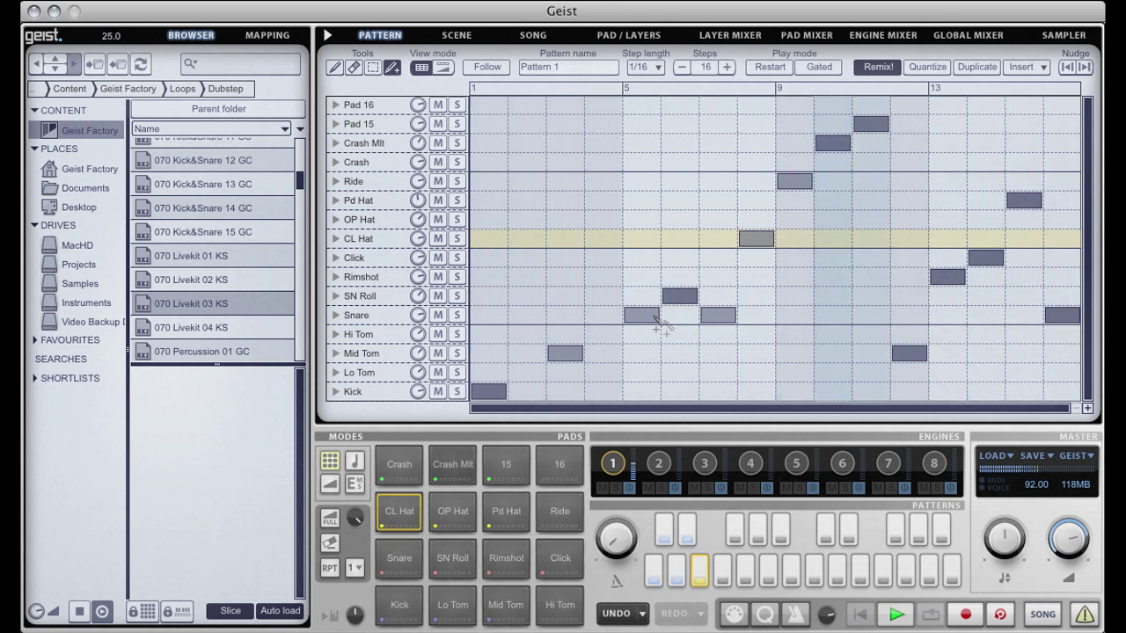
pyautogui.click(729, 280)
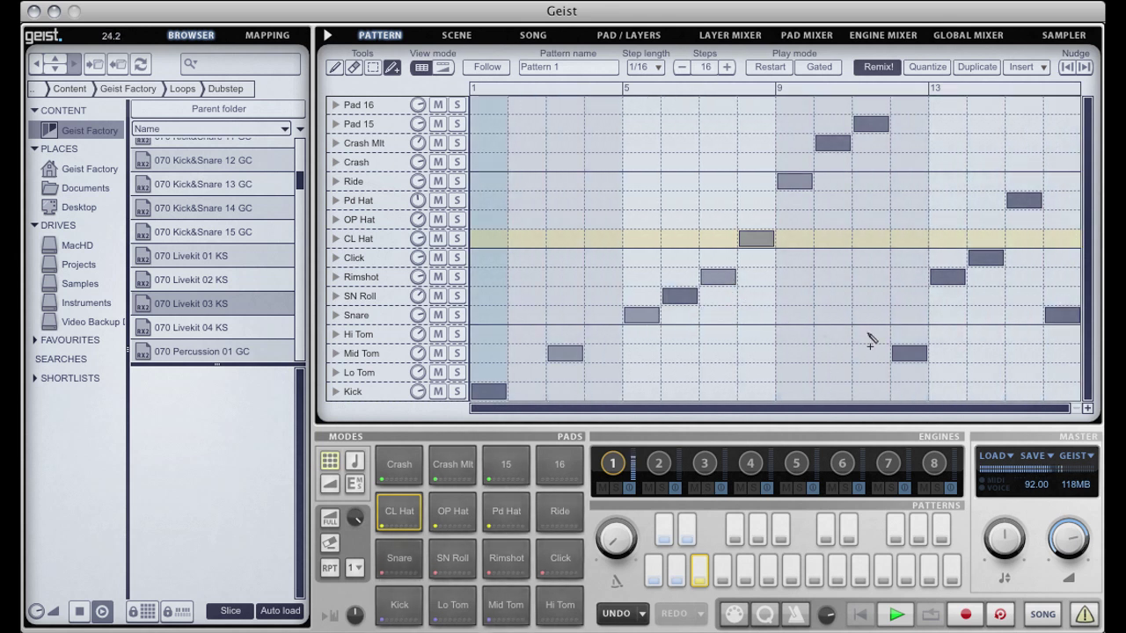
pyautogui.click(951, 238)
pyautogui.click(990, 296)
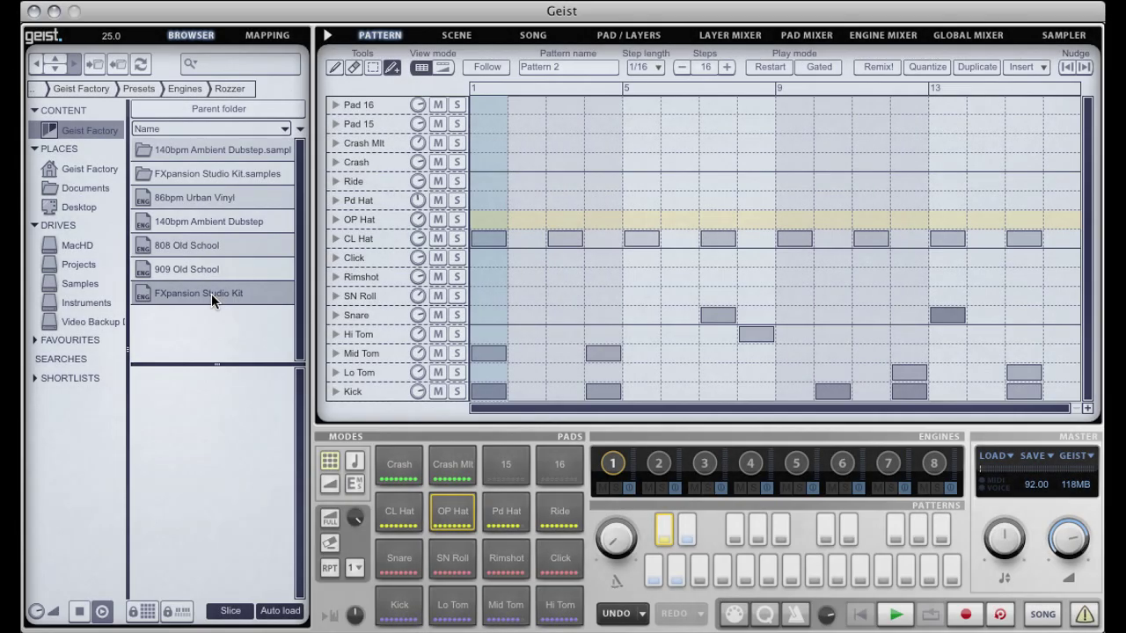
# On the Pad/Layers page, turn off apply-to-all-layers, select the Snare pad and show its layer grid.
pyautogui.click(628, 36)
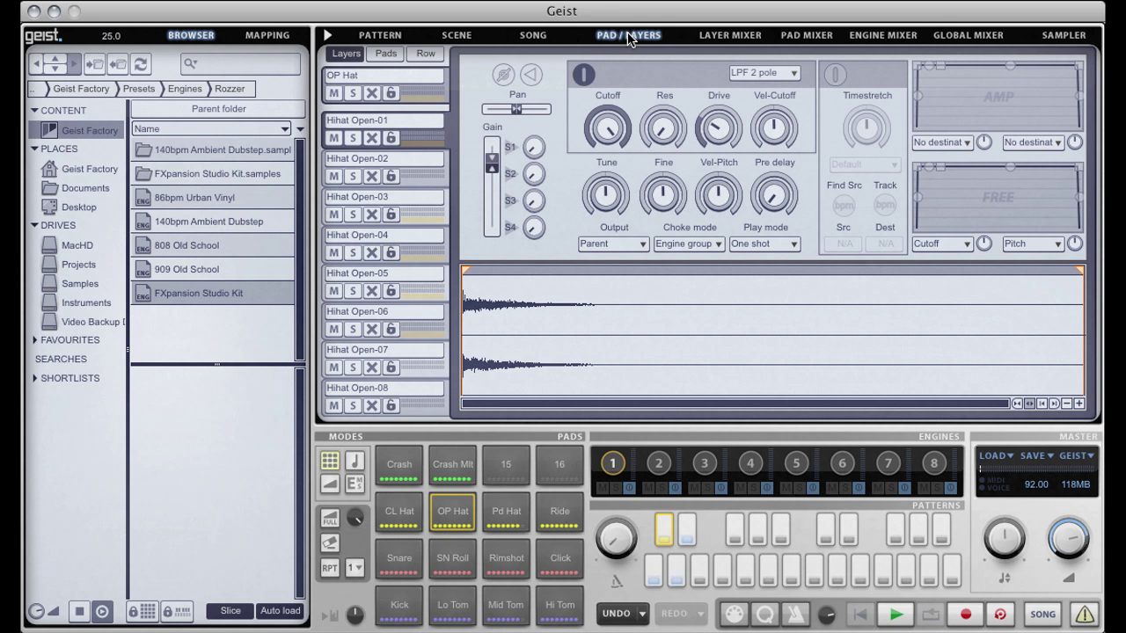
pyautogui.click(339, 57)
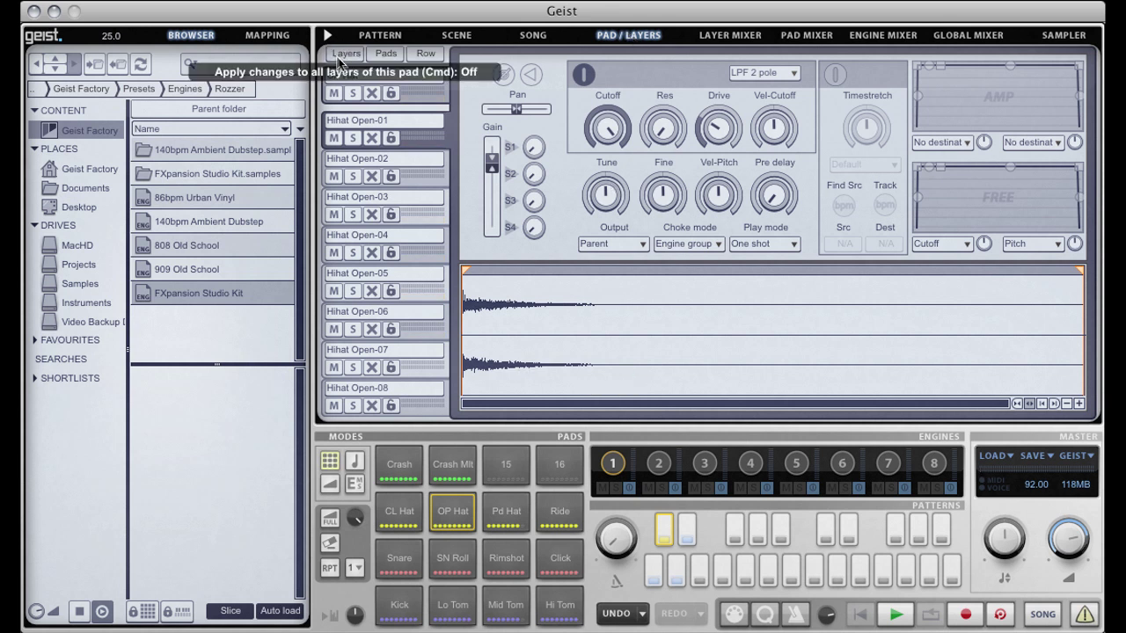
pyautogui.click(506, 561)
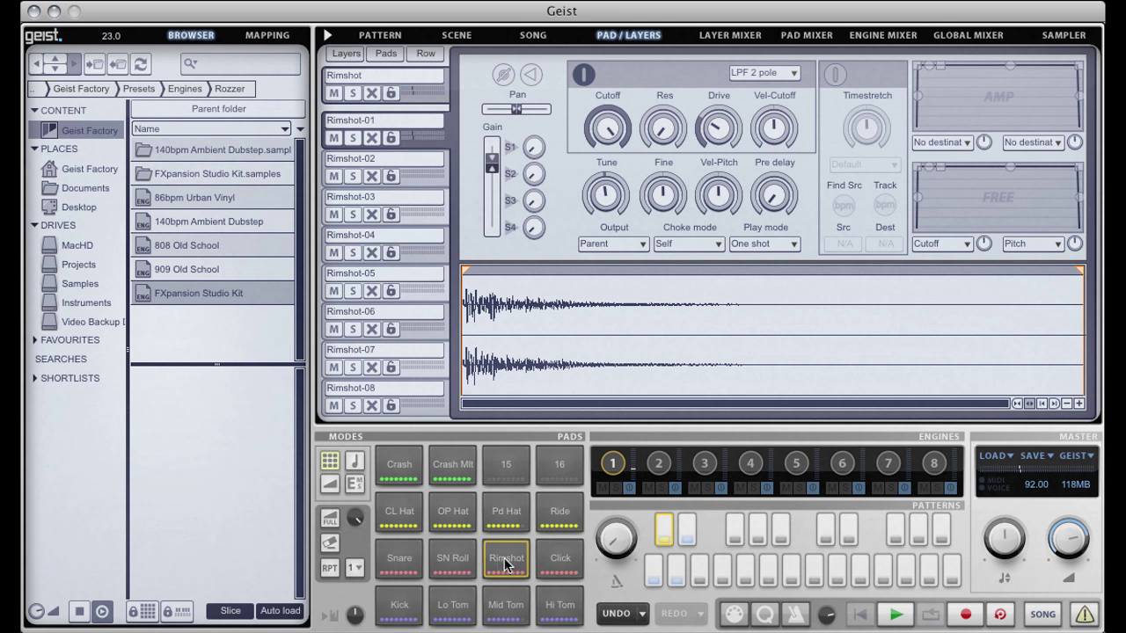
pyautogui.click(450, 564)
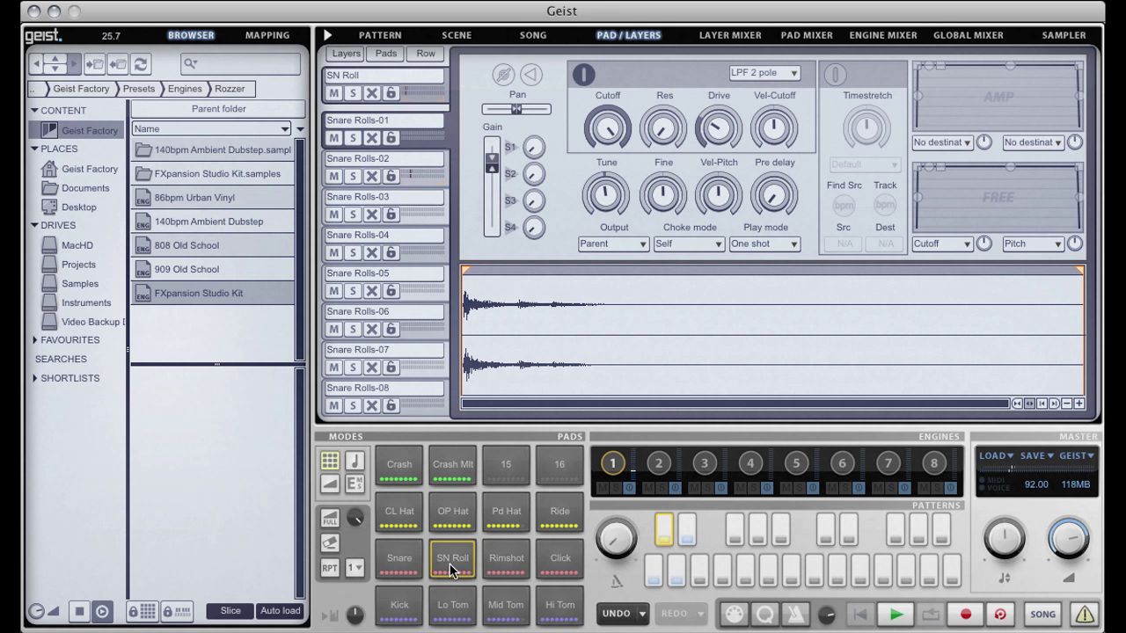
pyautogui.click(400, 563)
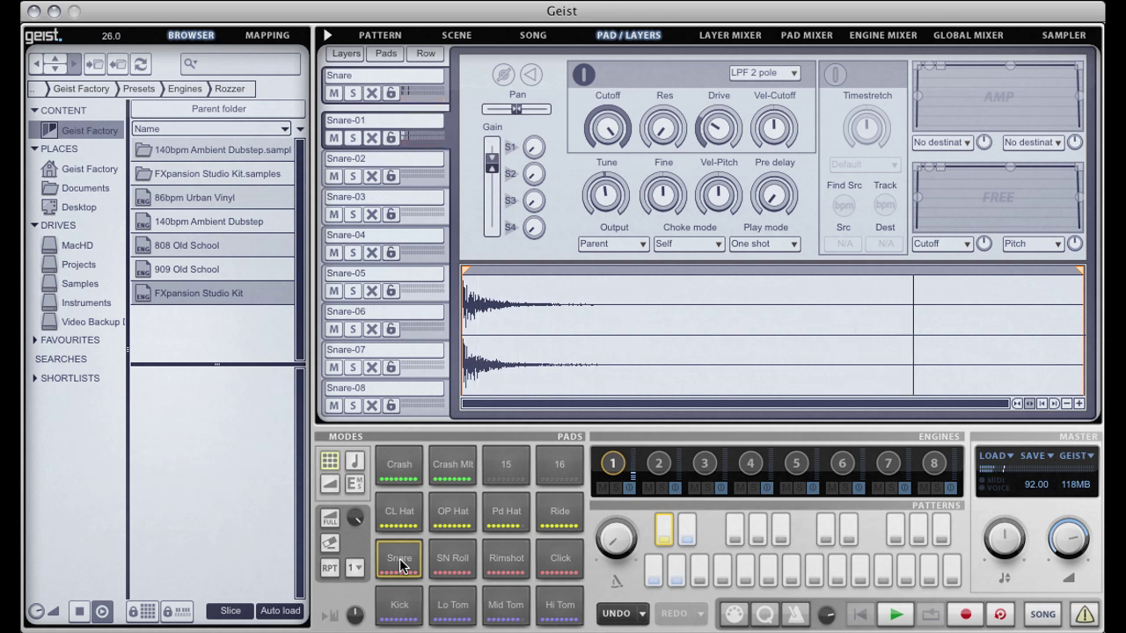
pyautogui.click(430, 95)
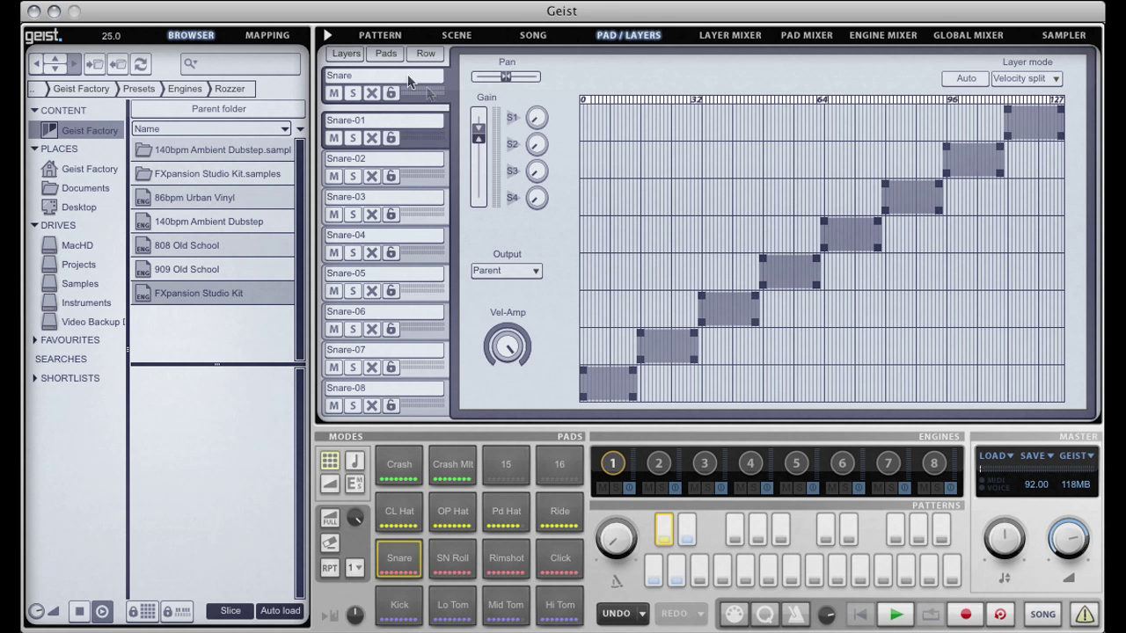
# Rename the Snare pad to 'Snare X' and unmute it.
pyautogui.doubleClick(363, 77)
pyautogui.click(355, 77)
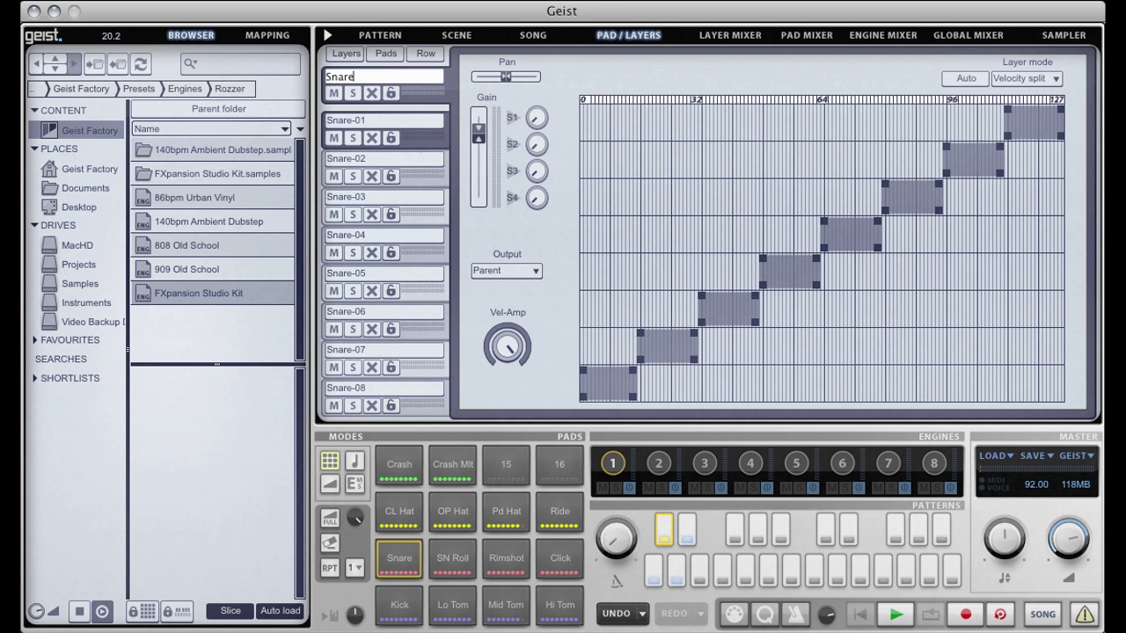
pyautogui.write('X')
pyautogui.press('Return')
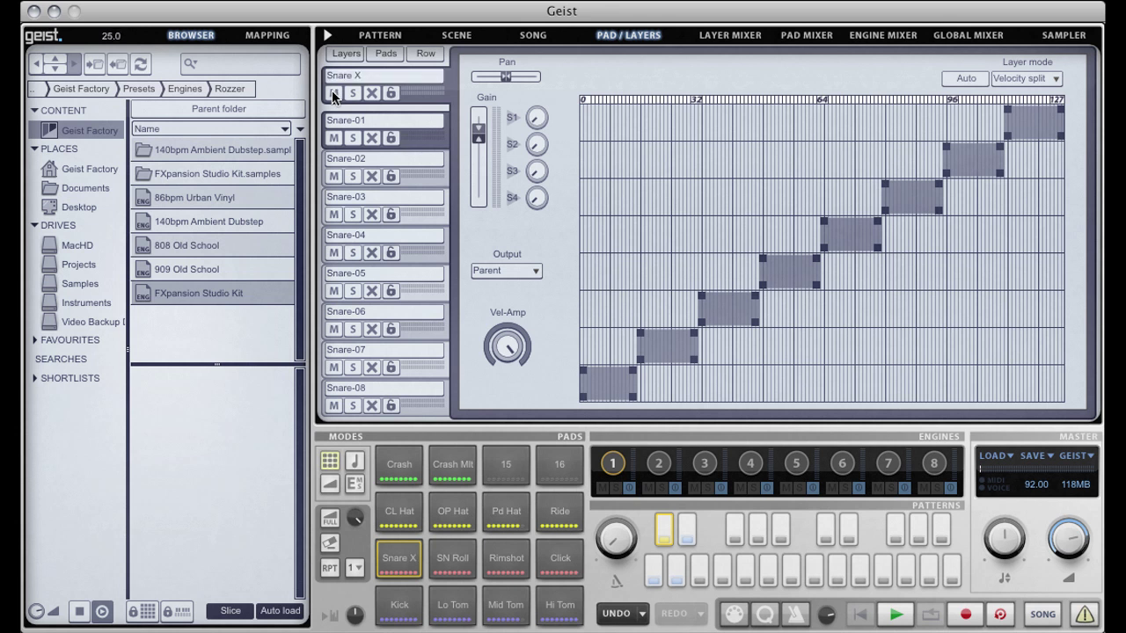
pyautogui.click(332, 93)
# Check the output and layer mode lists, leaving them on Parent and Velocity split.
pyautogui.moveTo(475, 132)
pyautogui.click(530, 270)
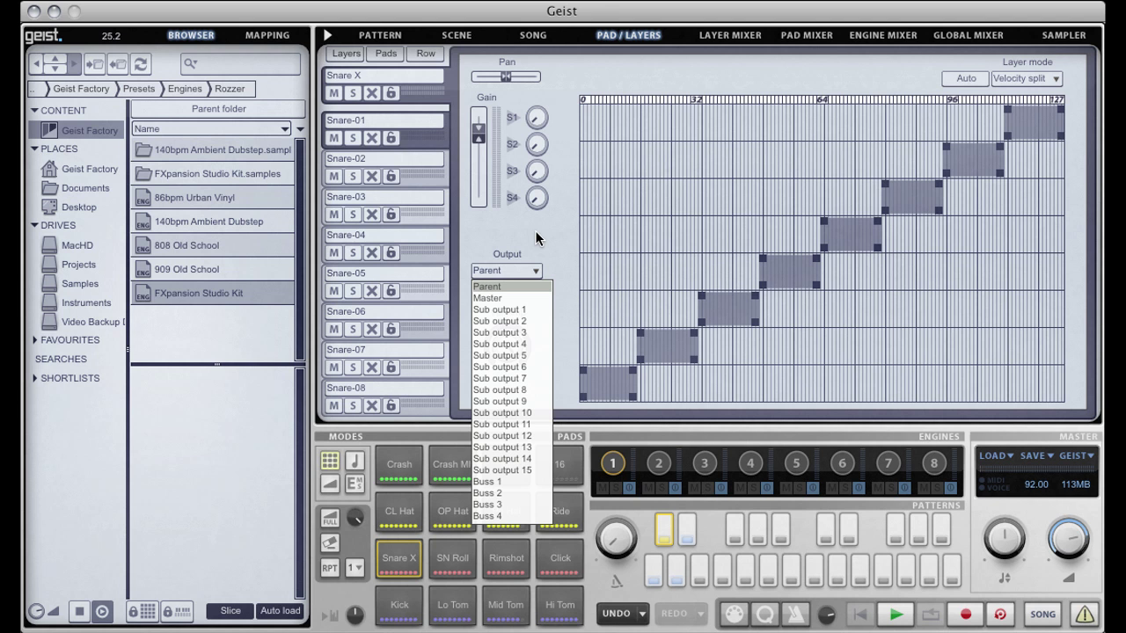
pyautogui.click(535, 231)
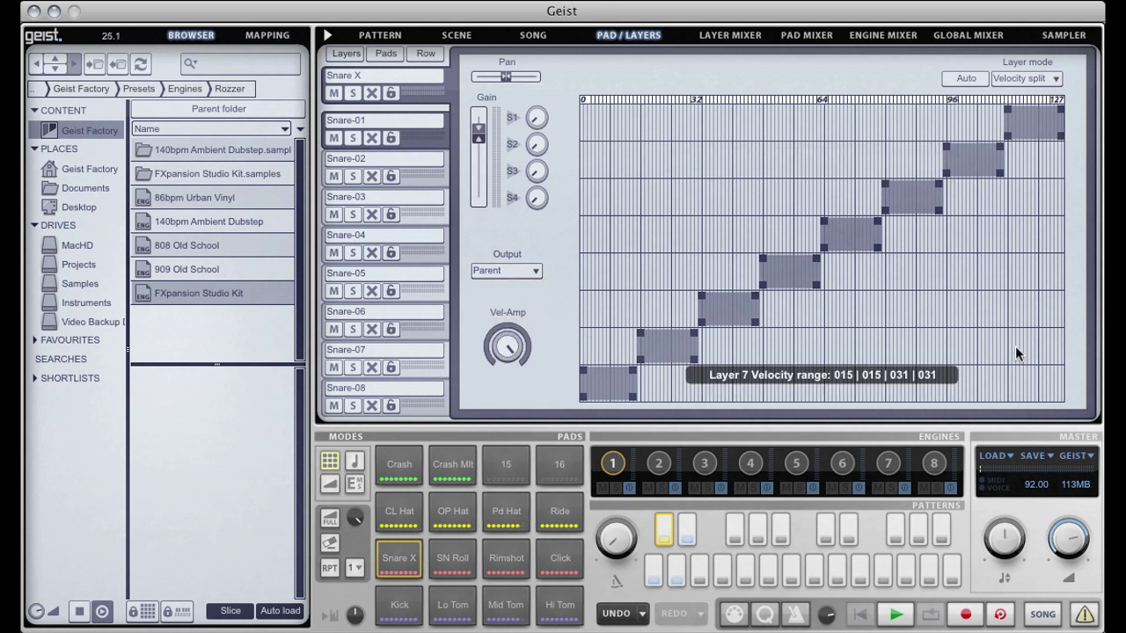
pyautogui.click(1056, 79)
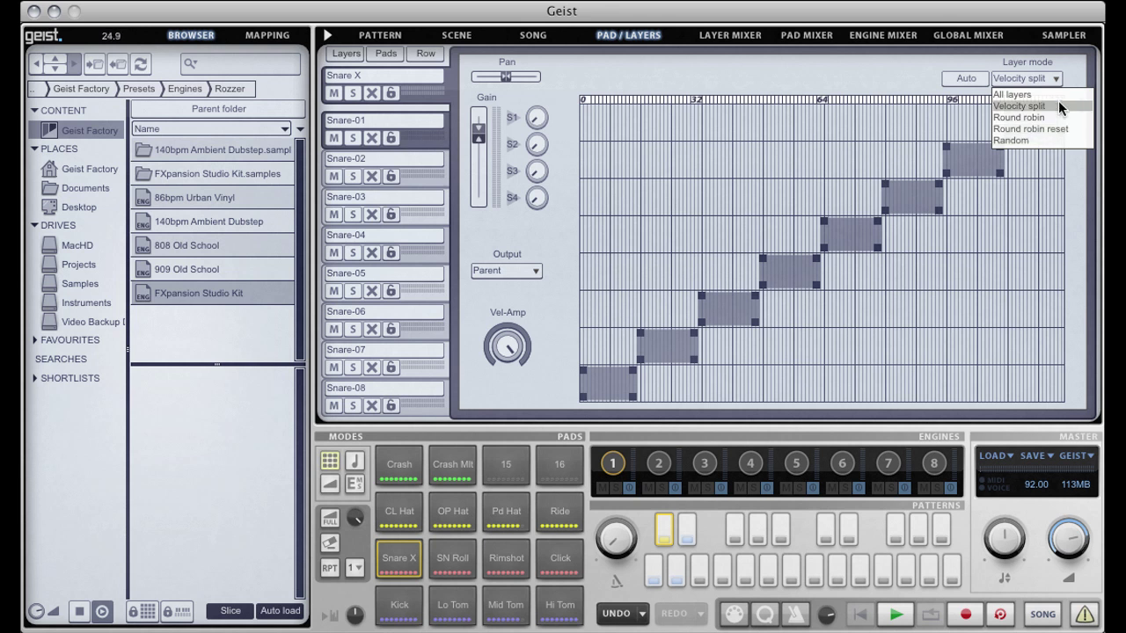
pyautogui.click(1057, 102)
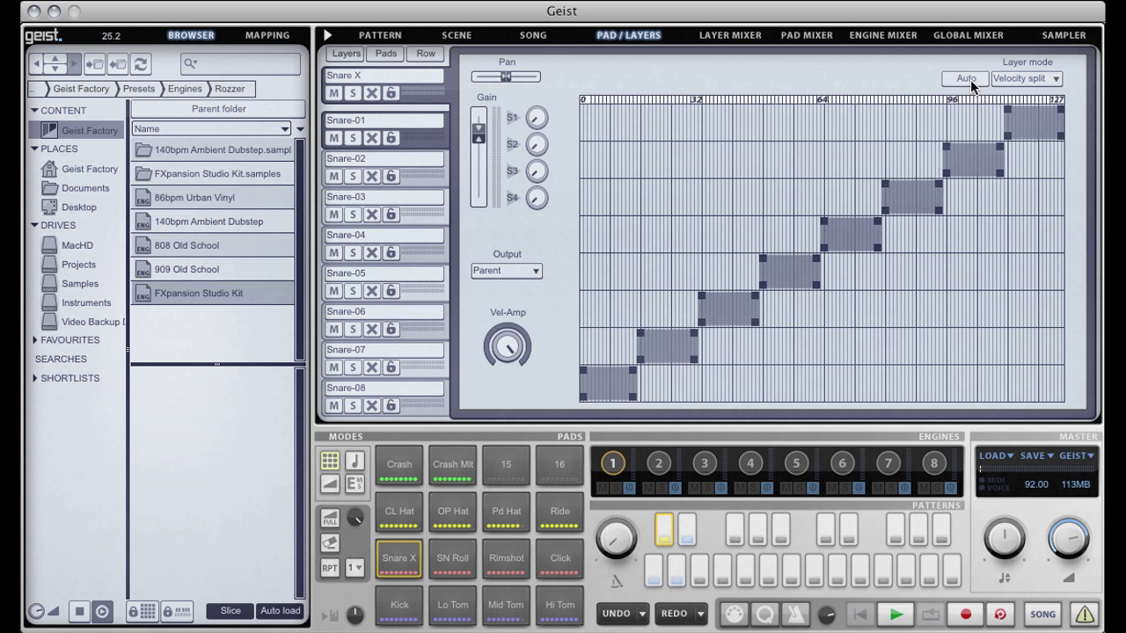
# Audition layers Snare-01 through Snare-08 in the layer editor, then select Snare-02.
pyautogui.click(426, 147)
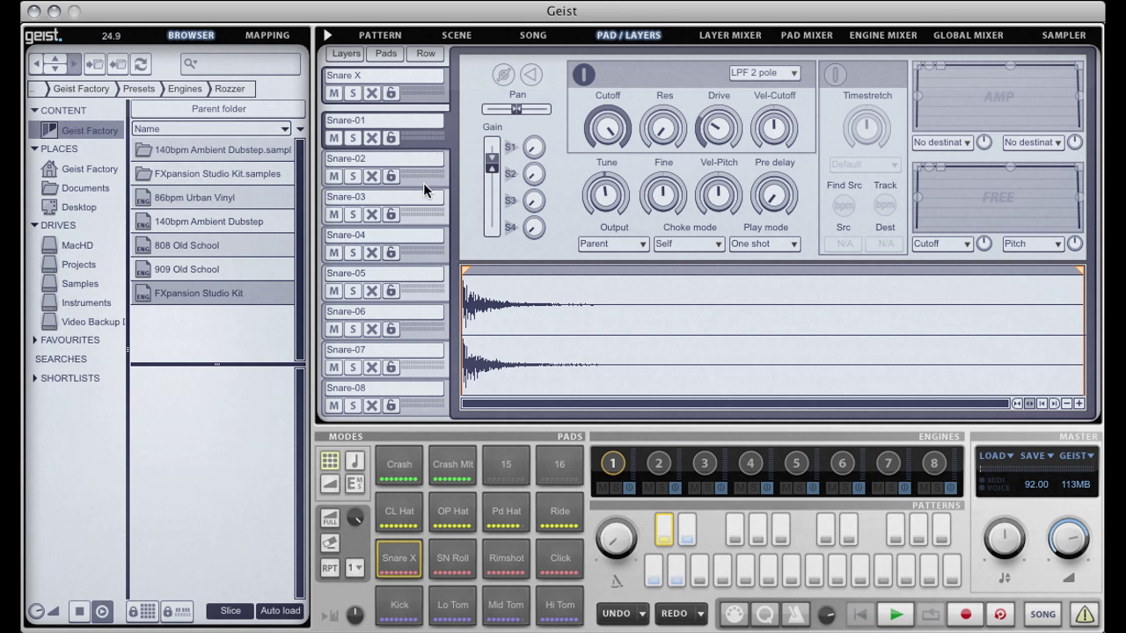
pyautogui.click(423, 183)
pyautogui.click(432, 220)
pyautogui.click(424, 252)
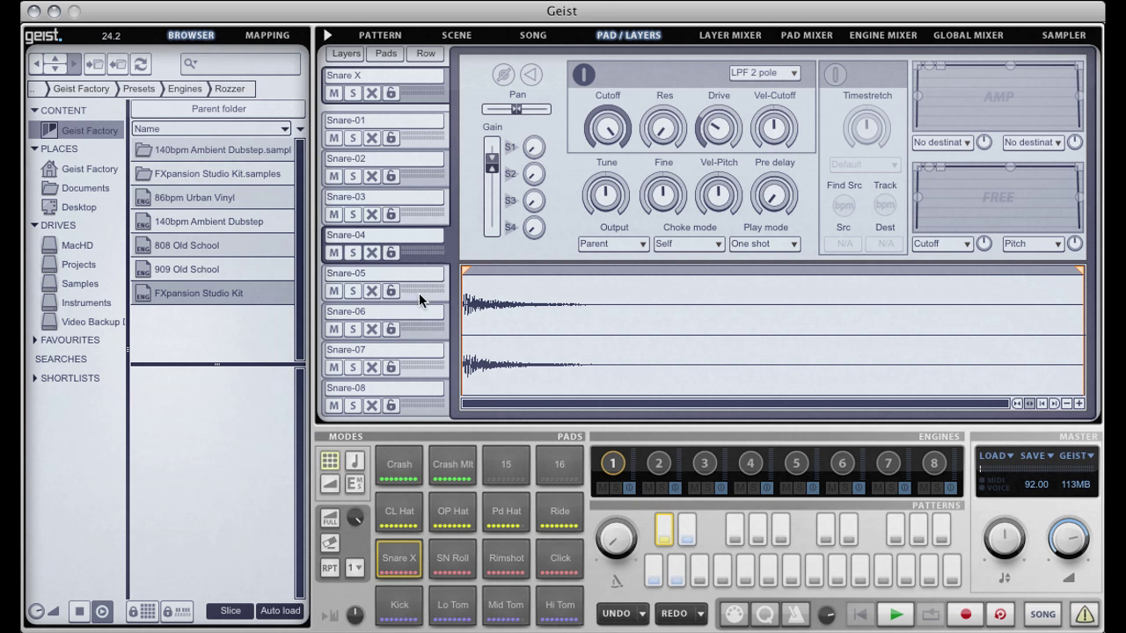
pyautogui.click(419, 293)
pyautogui.click(431, 336)
pyautogui.click(427, 360)
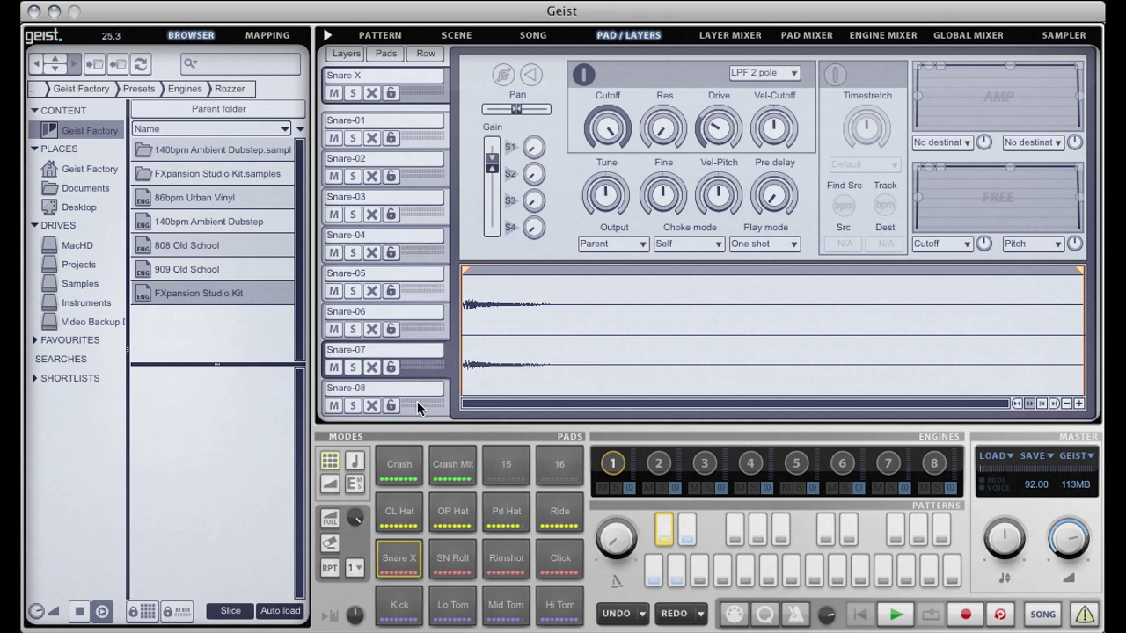
pyautogui.click(416, 401)
pyautogui.click(420, 131)
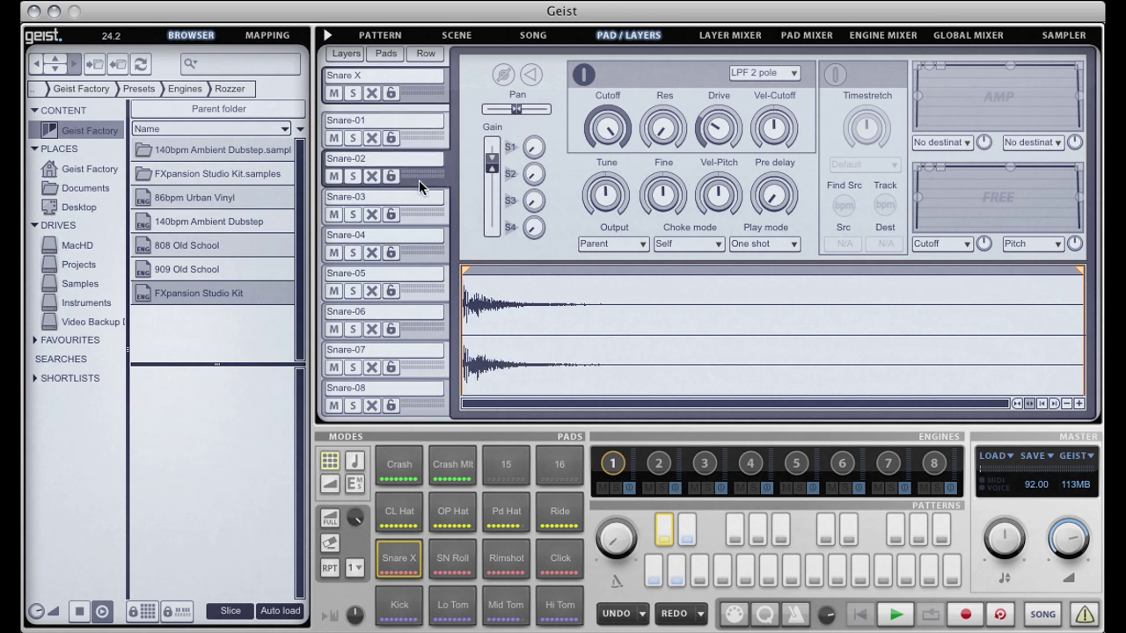
pyautogui.click(418, 181)
# Lower Snare-02's pre delay to 000 msec, keeping the LPF 2 pole filter.
pyautogui.click(776, 72)
pyautogui.click(776, 72)
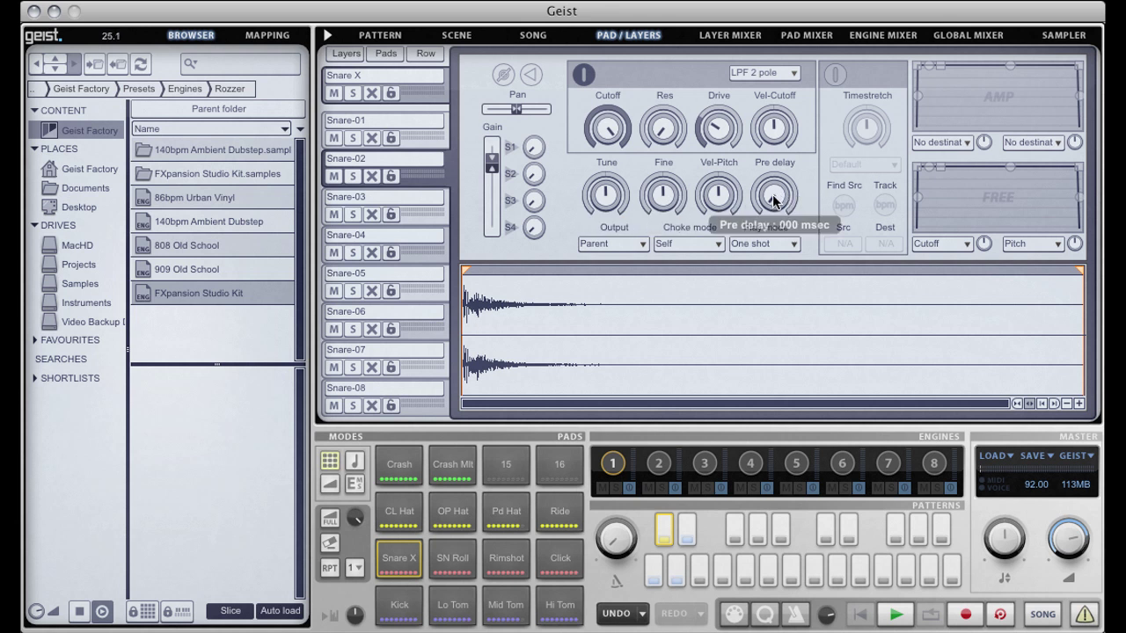
pyautogui.moveTo(768, 170); pyautogui.dragTo(764, 215)
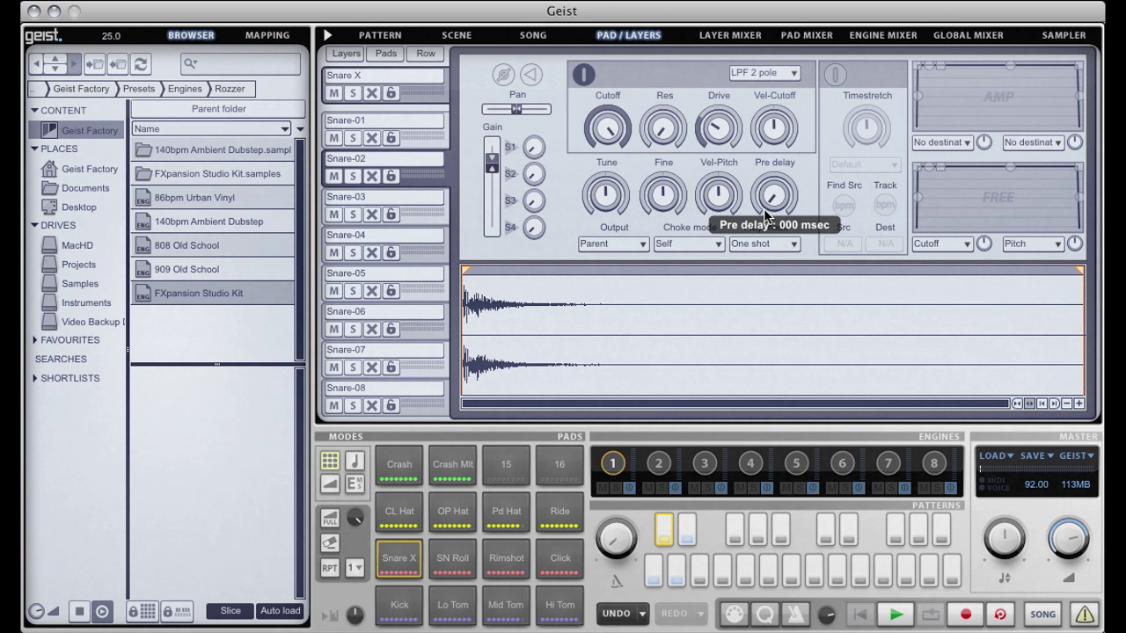
# Keep output on Parent and choke on Self, and set play mode to Gated.
pyautogui.click(627, 241)
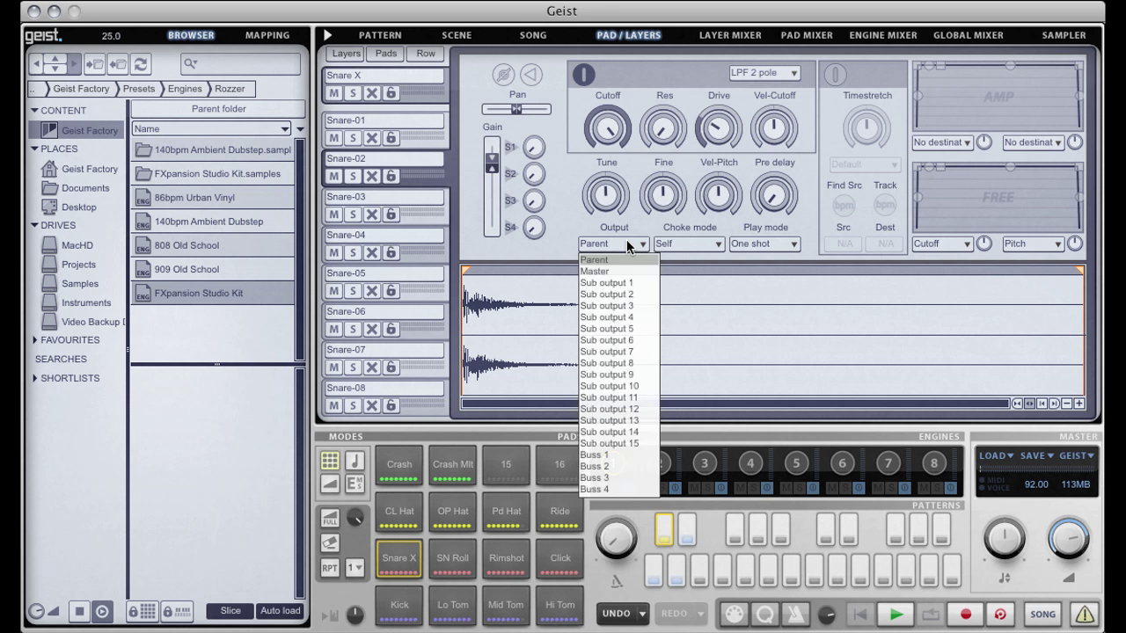
pyautogui.click(626, 241)
pyautogui.click(717, 244)
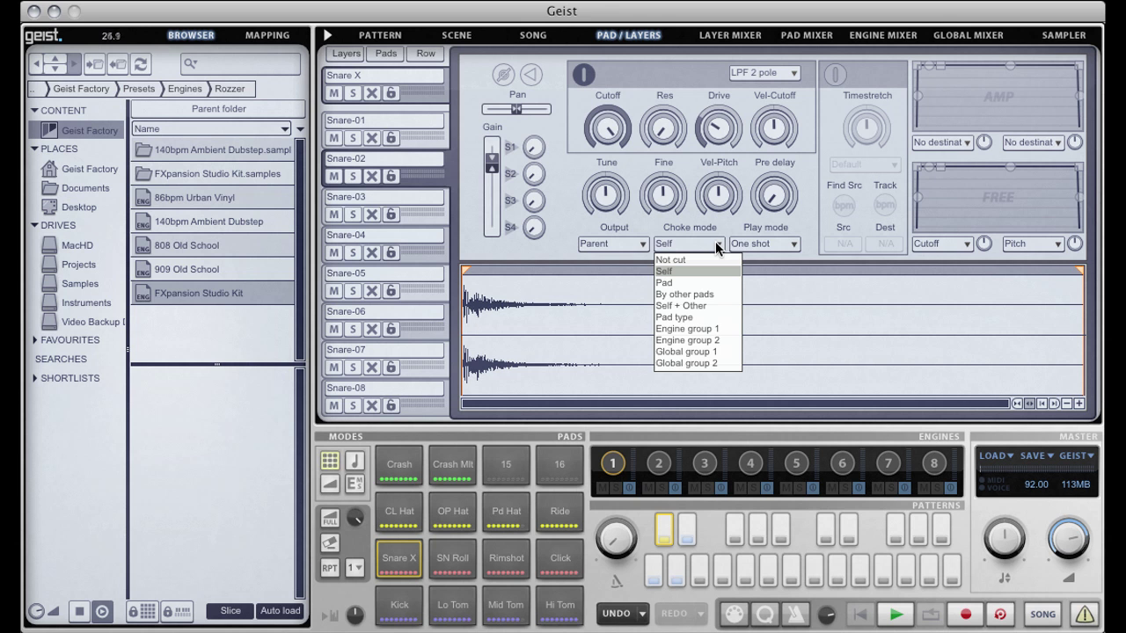
pyautogui.click(716, 244)
pyautogui.click(791, 247)
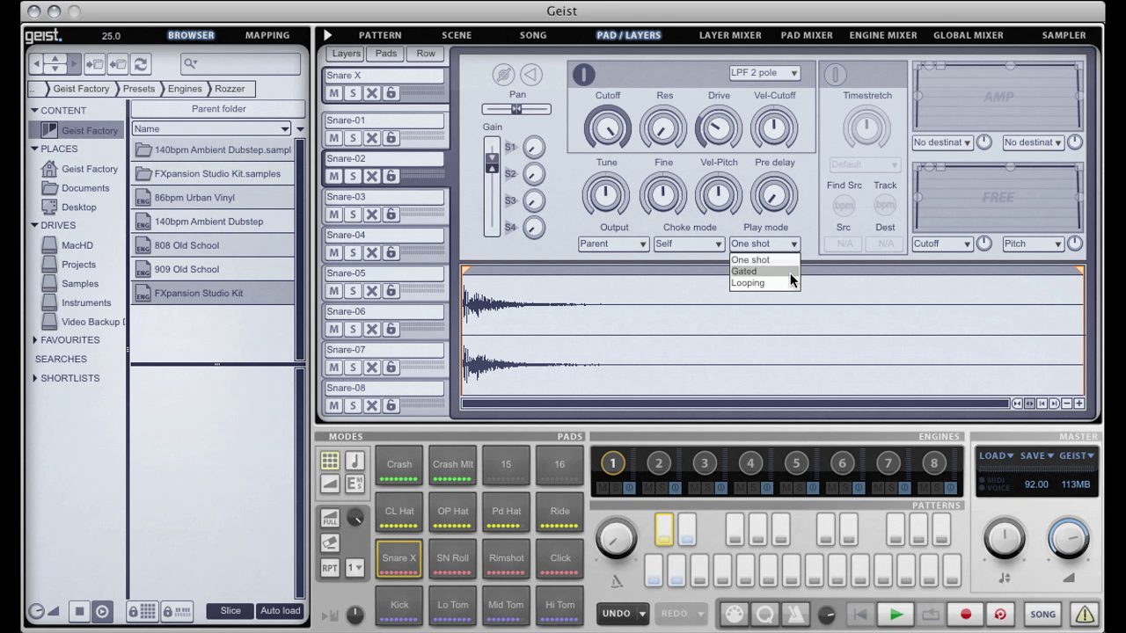
pyautogui.click(790, 272)
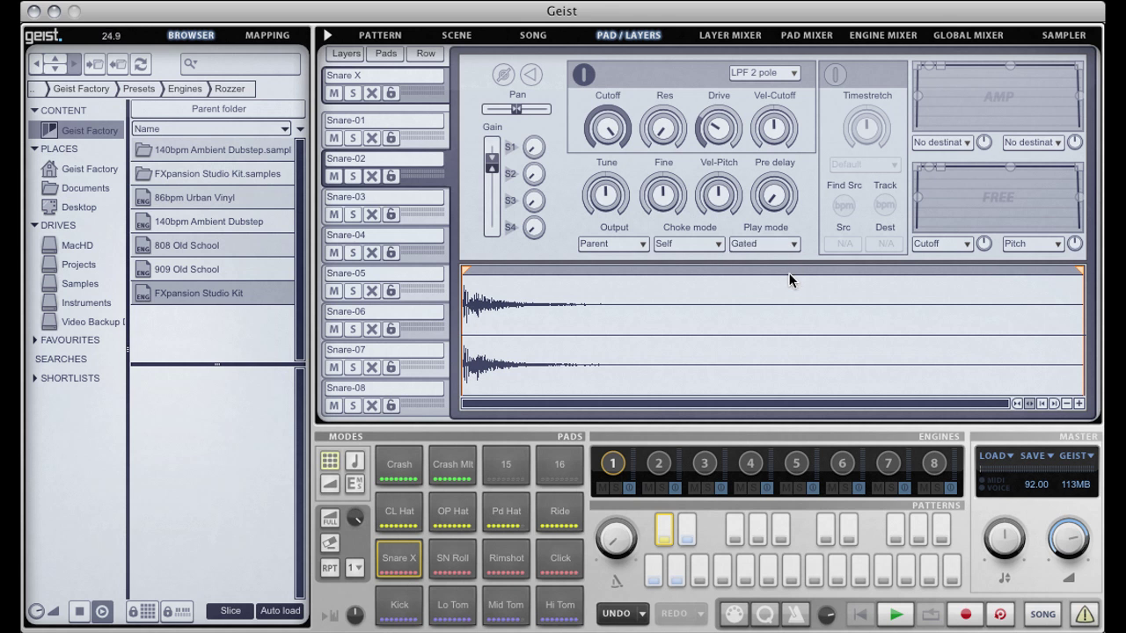
# Lengthen the Snare X note at step 7 to five steps and at step 13 to three steps.
pyautogui.click(380, 36)
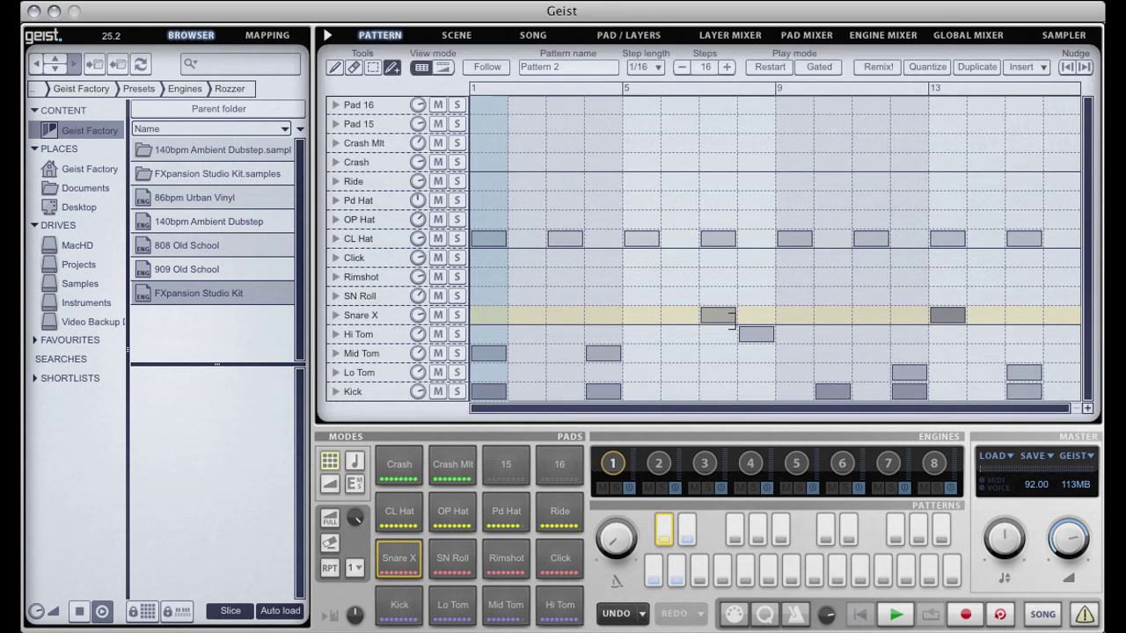
pyautogui.moveTo(732, 317); pyautogui.dragTo(895, 325)
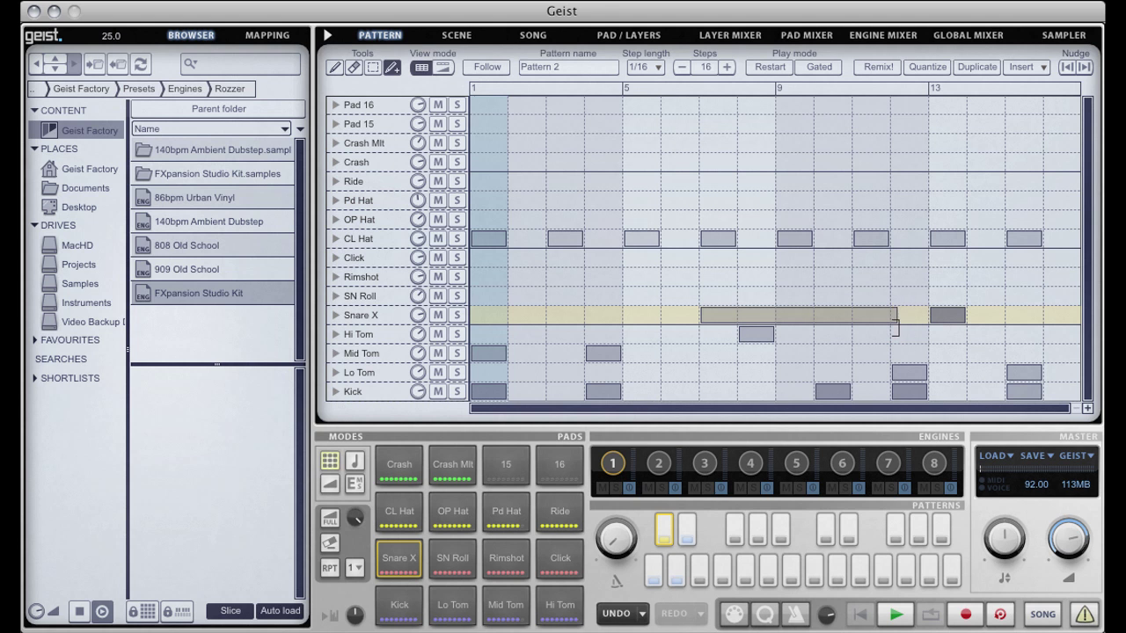
pyautogui.moveTo(962, 317); pyautogui.dragTo(1037, 315)
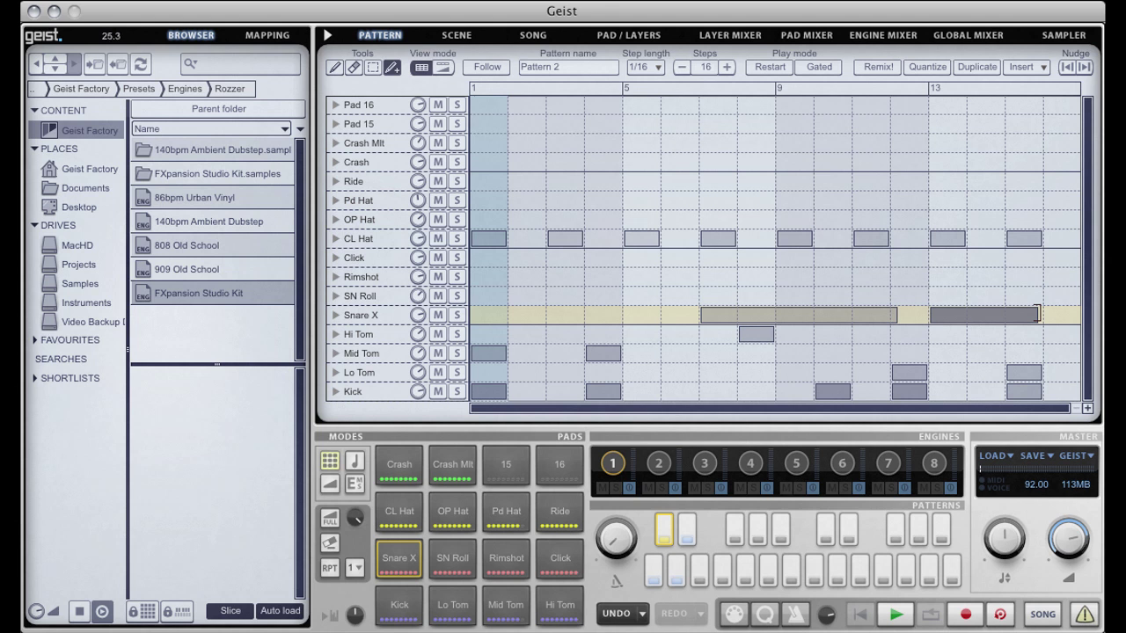
# Try SN Roll notes at steps 14 and 15, then remove them.
pyautogui.click(1023, 295)
pyautogui.click(985, 296)
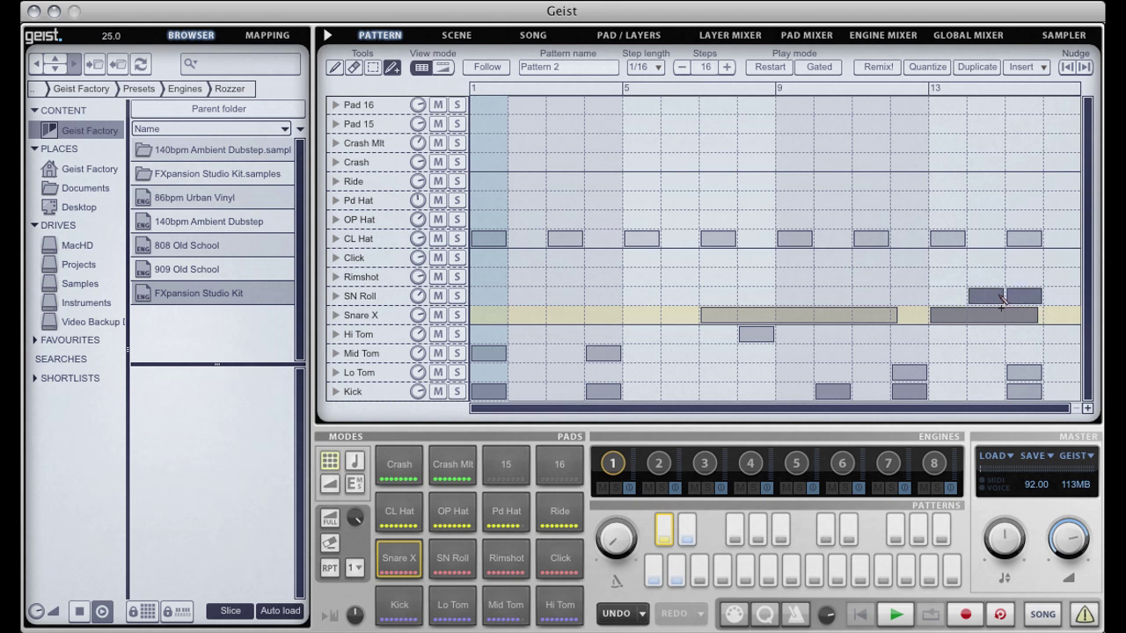
pyautogui.click(1003, 297)
pyautogui.click(1024, 297)
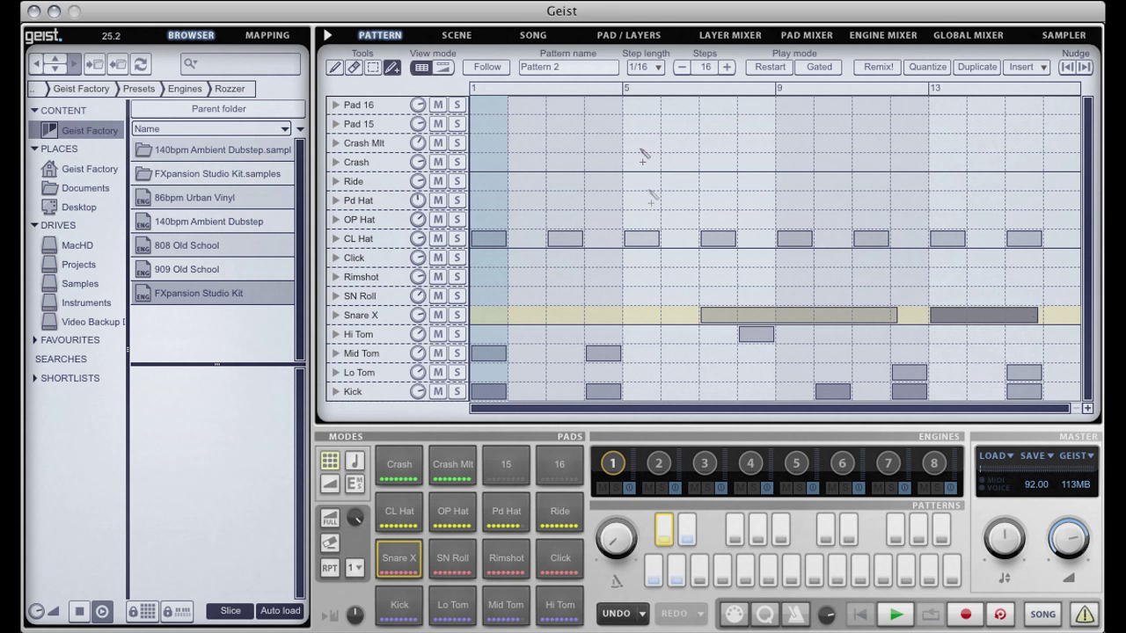
pyautogui.click(645, 33)
# Switch the play mode back to One shot and apply edits to all of the pad's layers.
pyautogui.click(782, 244)
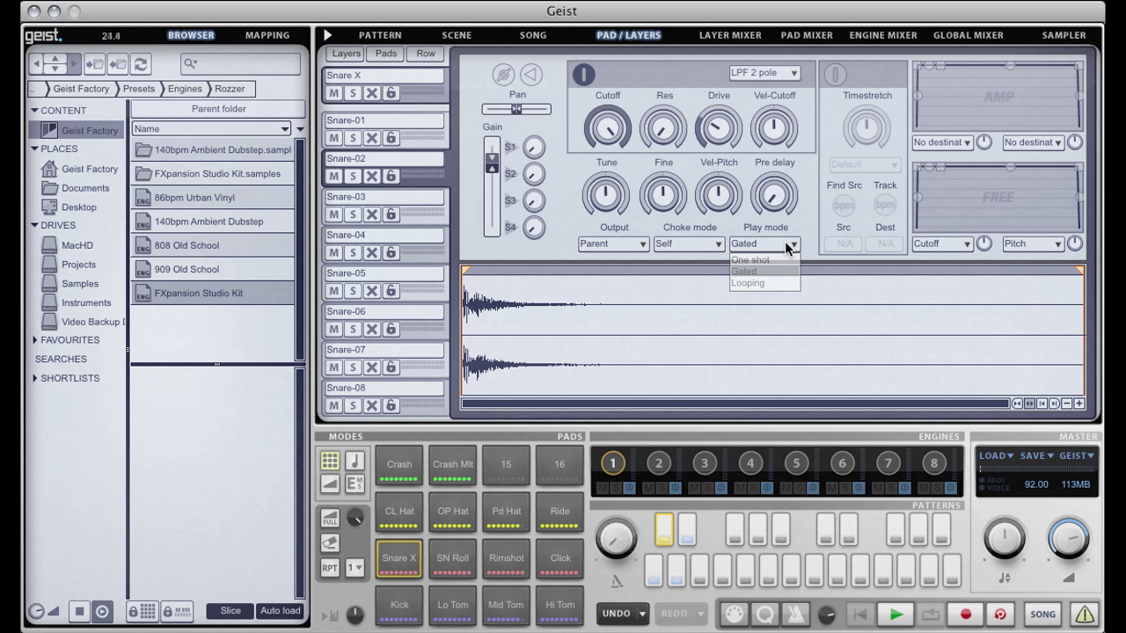
pyautogui.click(782, 259)
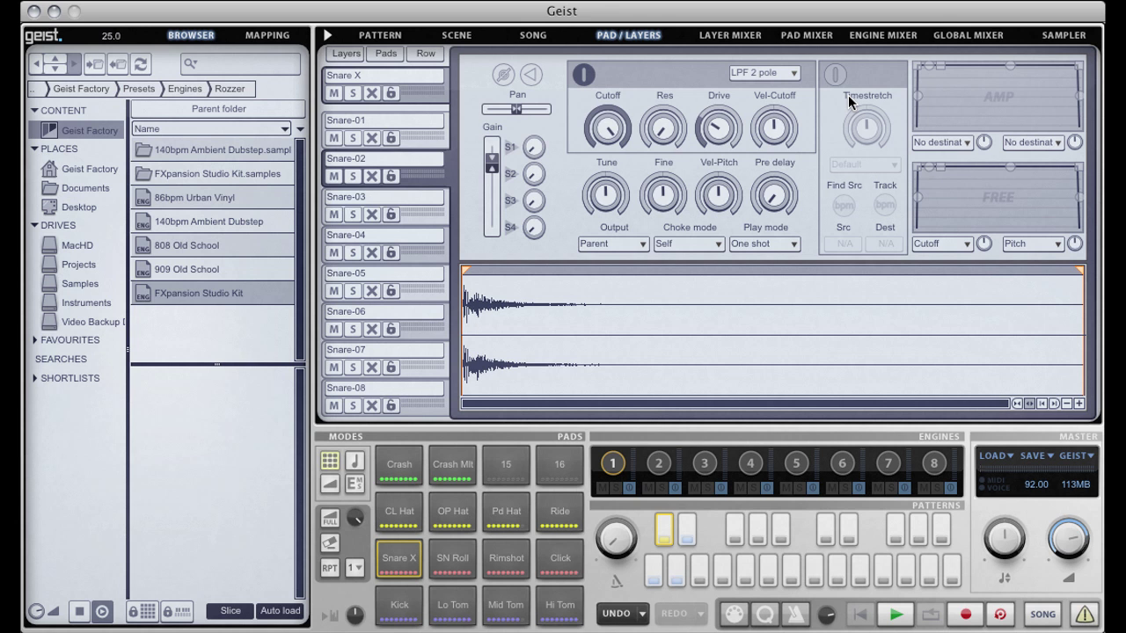
pyautogui.click(346, 53)
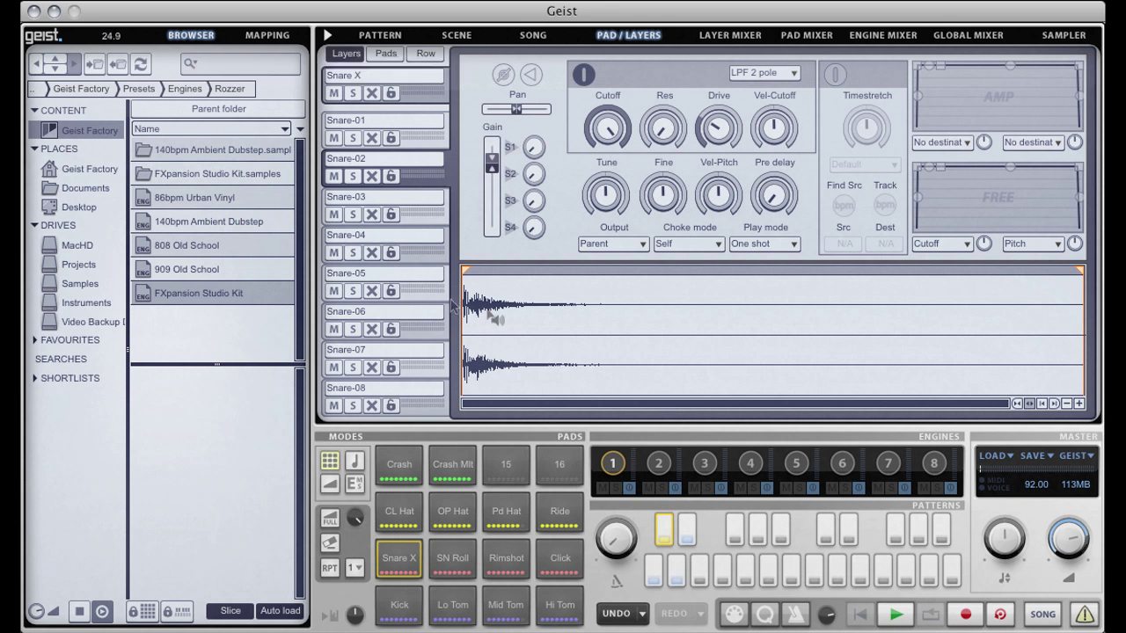
# Turn down the filter cutoff, step through Snare-03, Snare-04 and Snare-02, and apply edits on all pads.
pyautogui.moveTo(613, 144)
pyautogui.moveTo(613, 143); pyautogui.dragTo(605, 159)
pyautogui.click(426, 220)
pyautogui.click(435, 248)
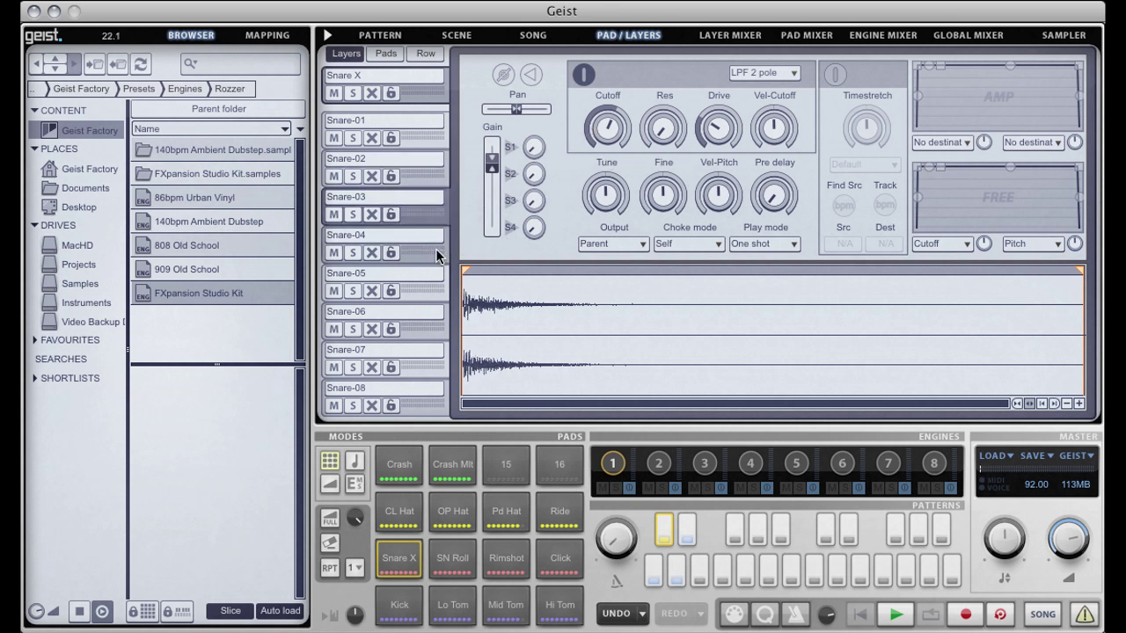
pyautogui.click(439, 173)
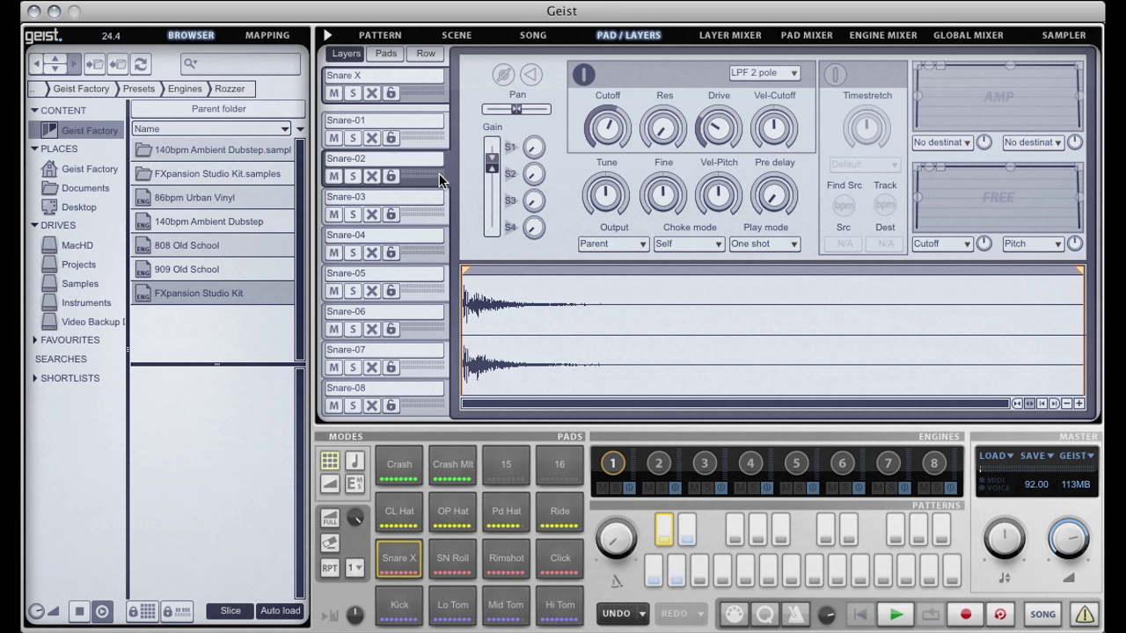
pyautogui.click(378, 57)
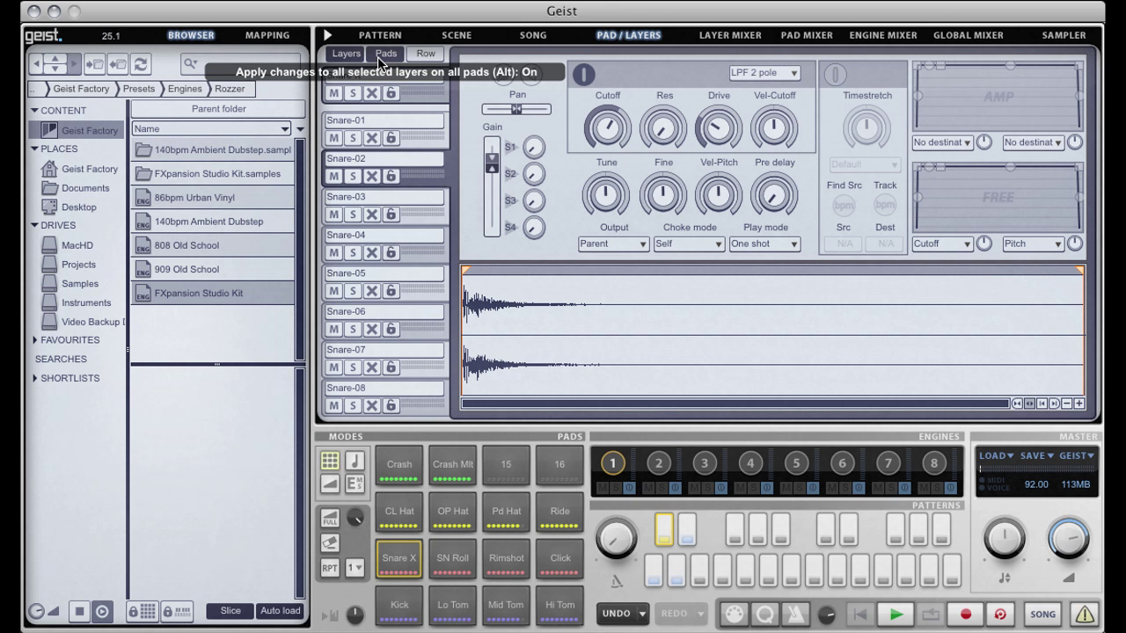